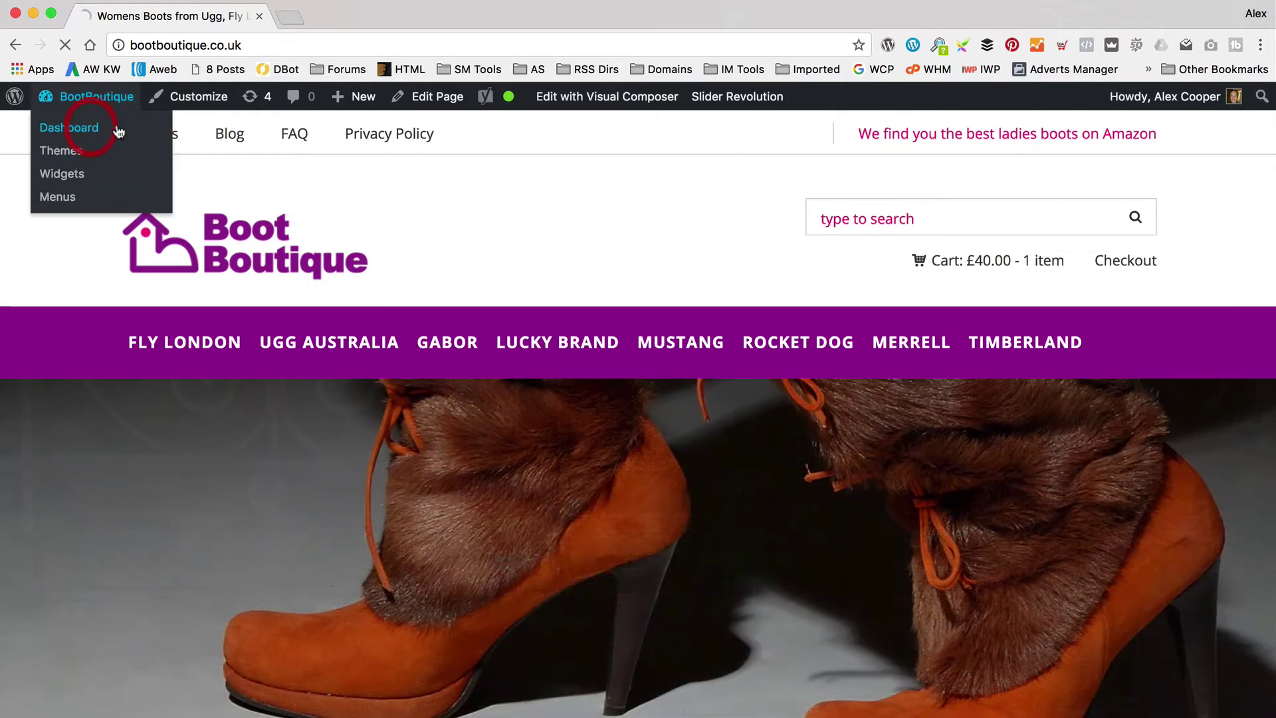
Open WooZone's Amazon config Plugin SETUP settings from the admin dashboard.
left_click(91, 130)
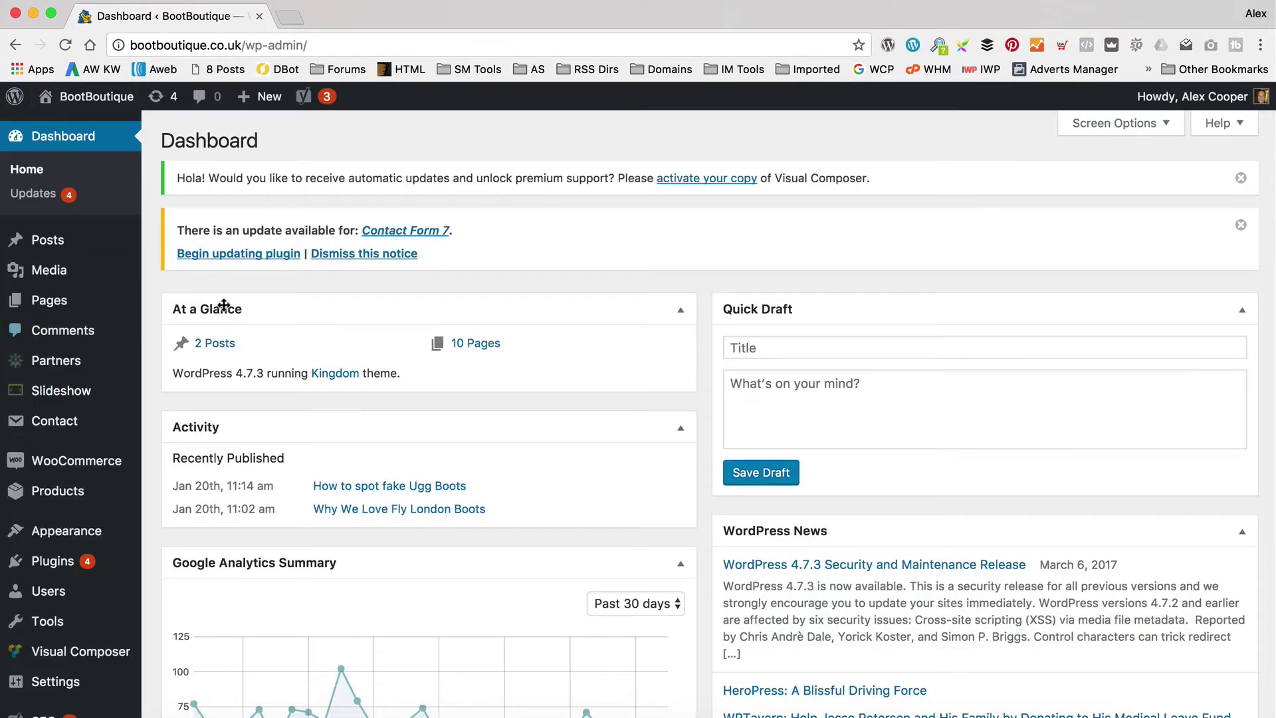
scroll(66, 286, "down", 3)
mouse_move(87, 664)
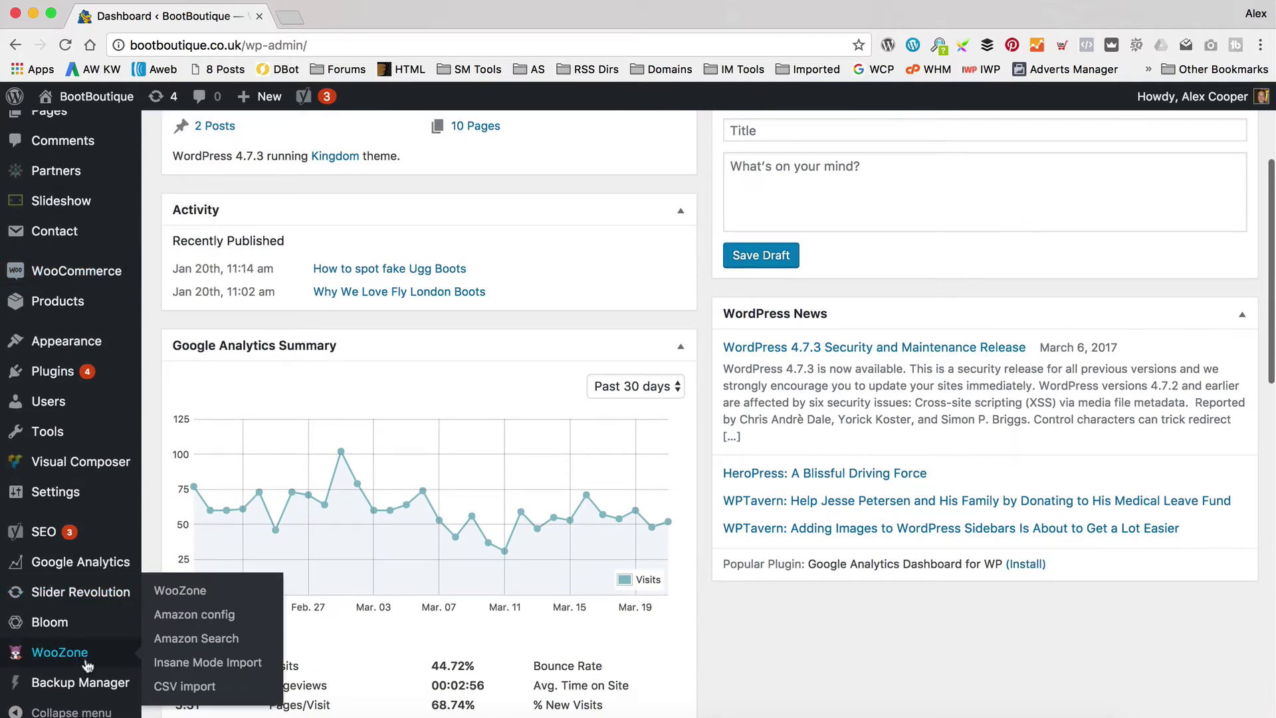
left_click(210, 594)
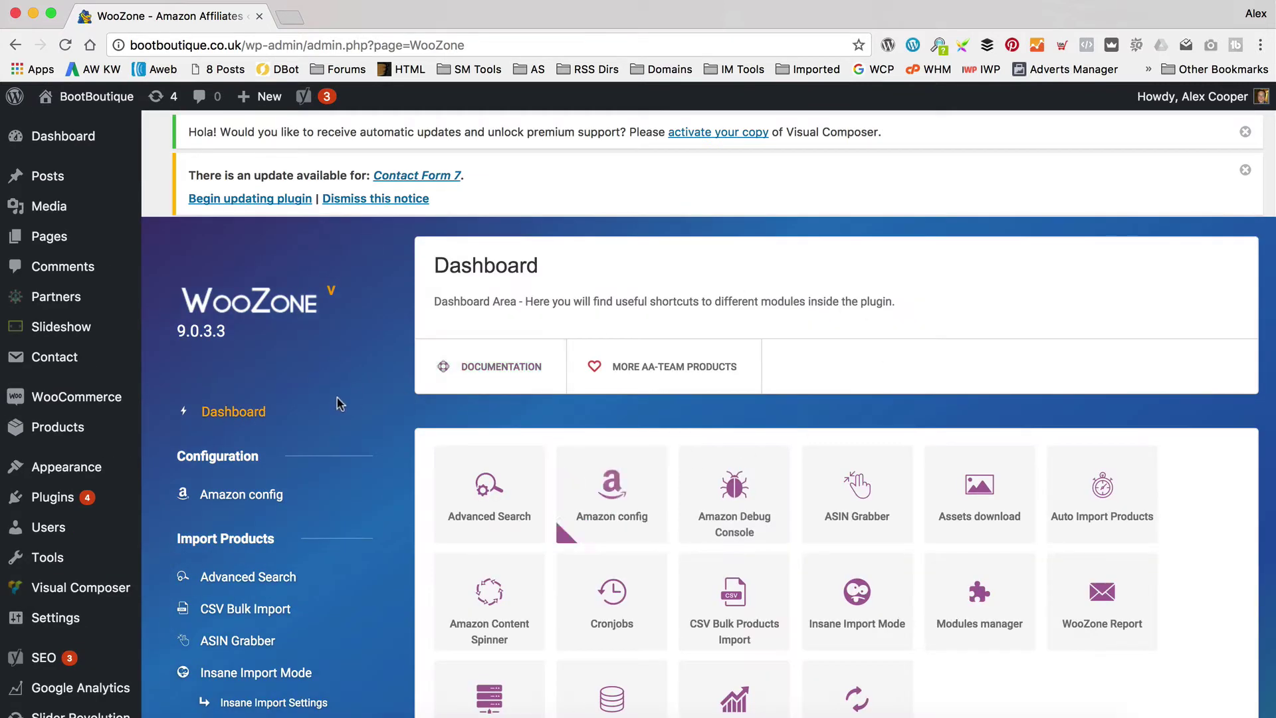
left_click(253, 499)
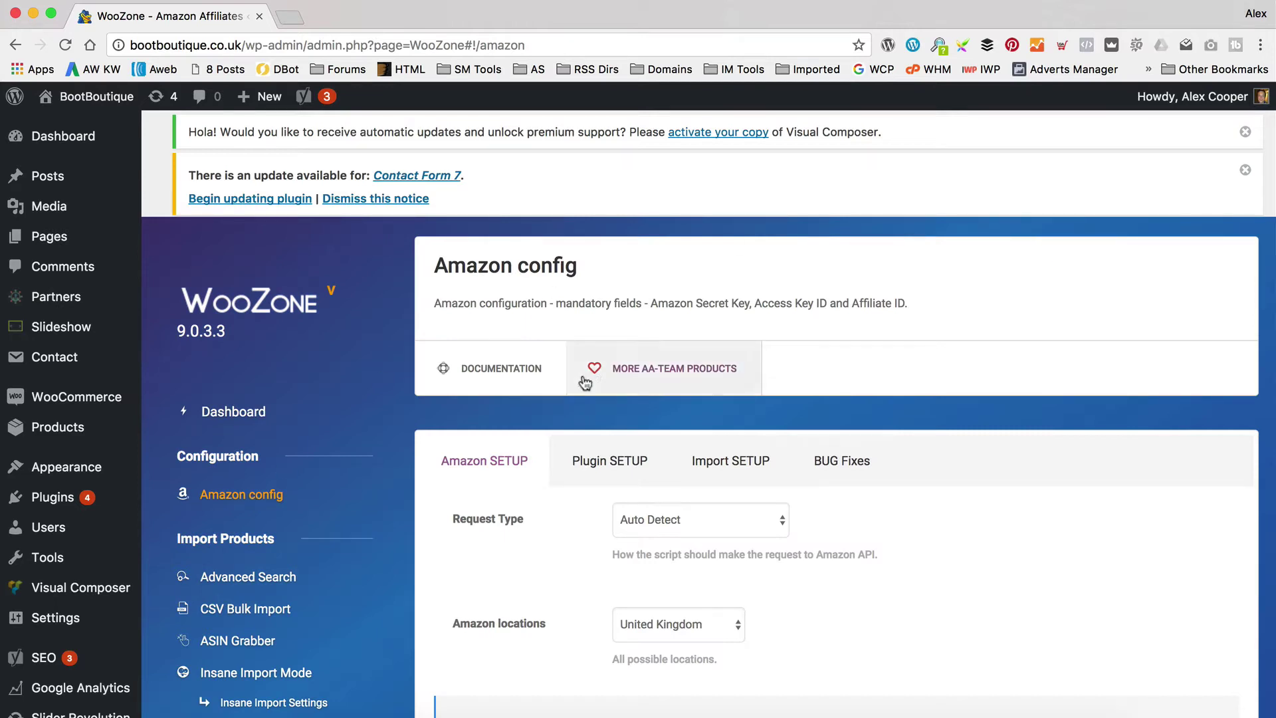
left_click(623, 458)
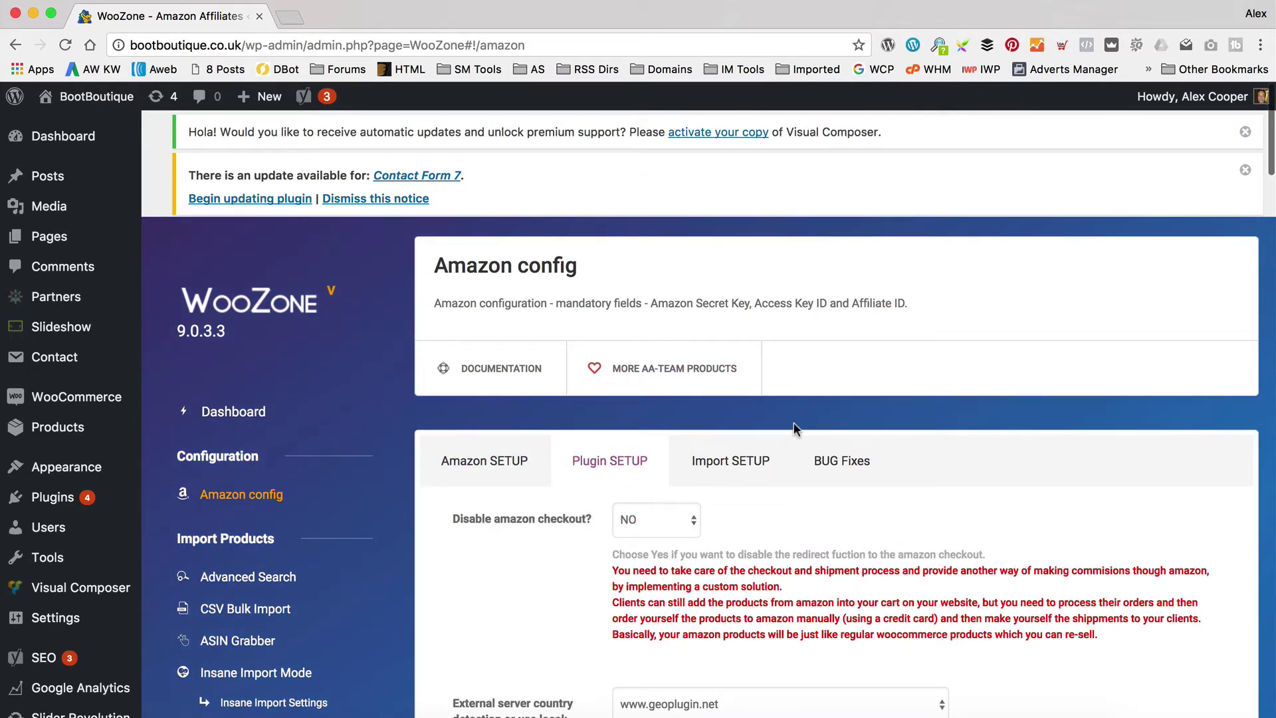
Set Checkout E-mail to YES and save the WooZone settings.
scroll(793, 421, "down", 12)
scroll(794, 429, "down", 2)
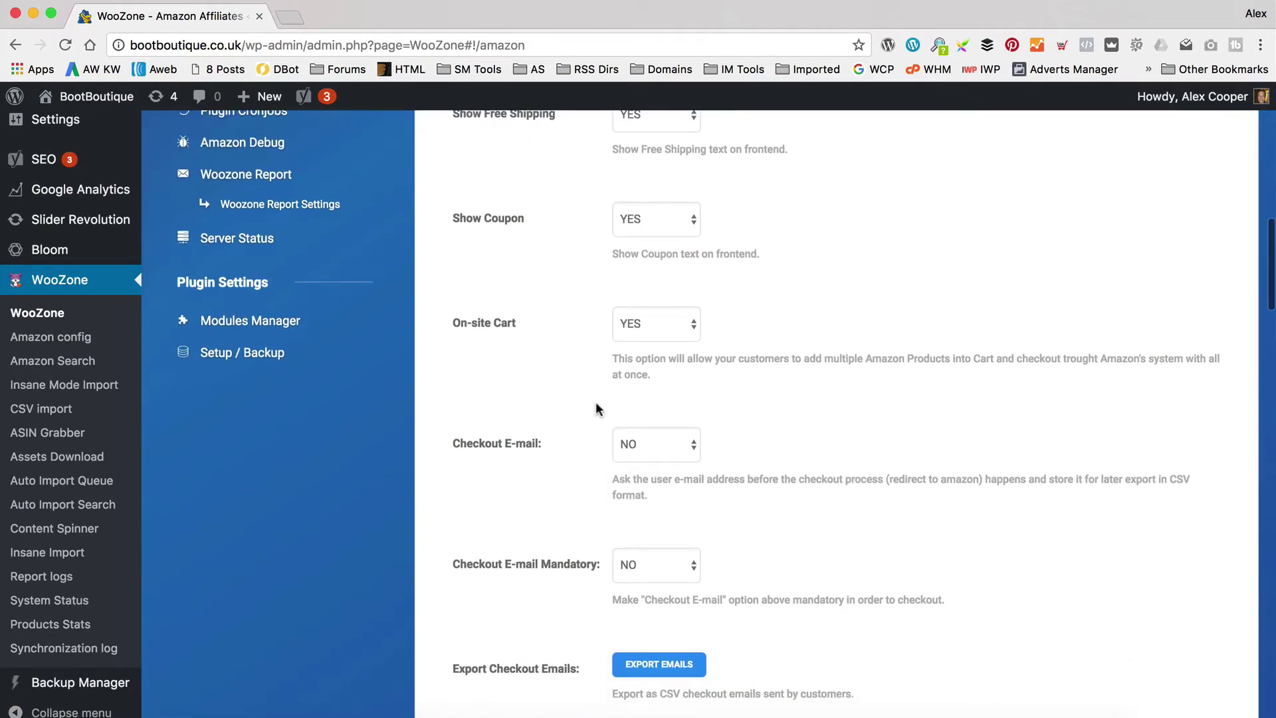
left_click(691, 456)
left_click(681, 460)
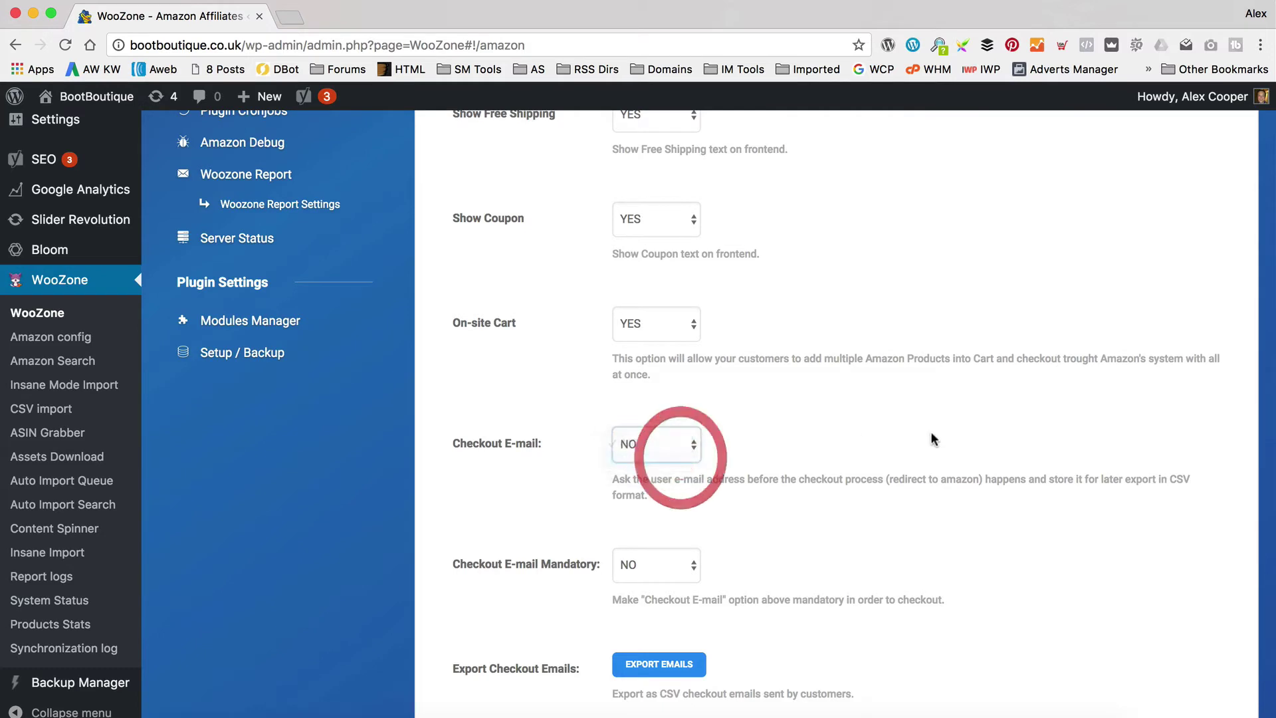
scroll(947, 444, "down", 1)
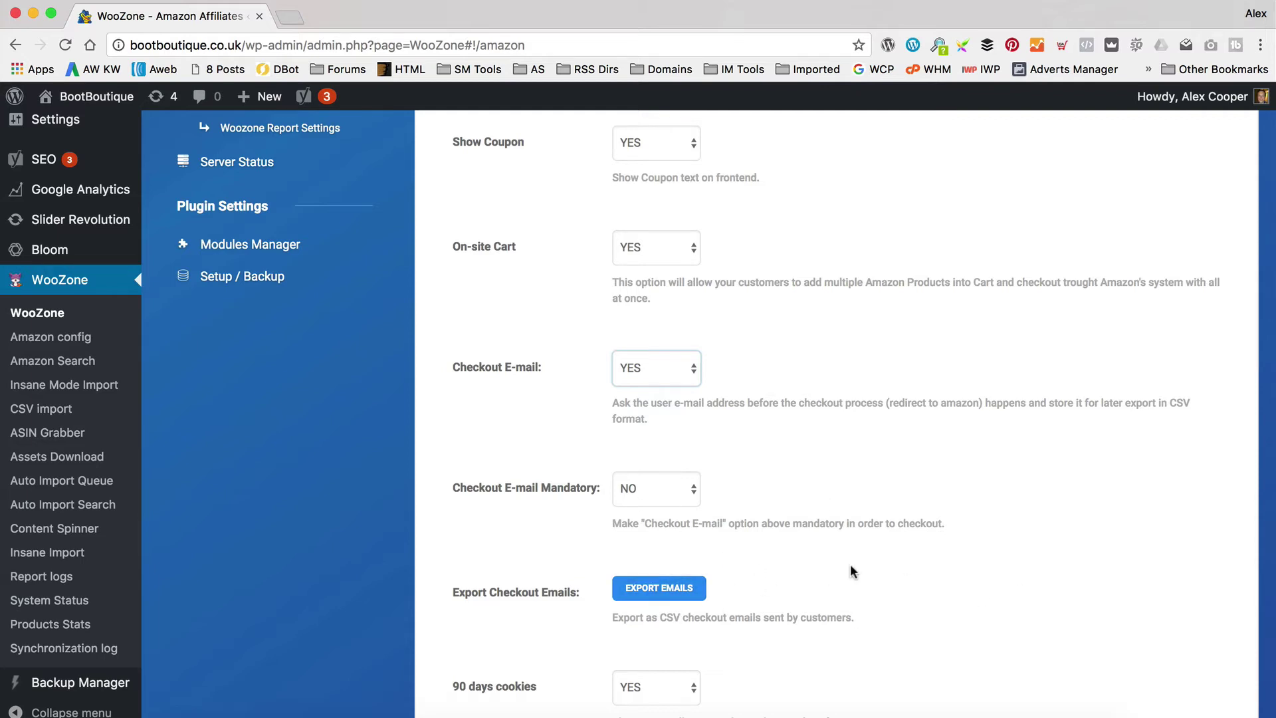
scroll(803, 432, "down", 20)
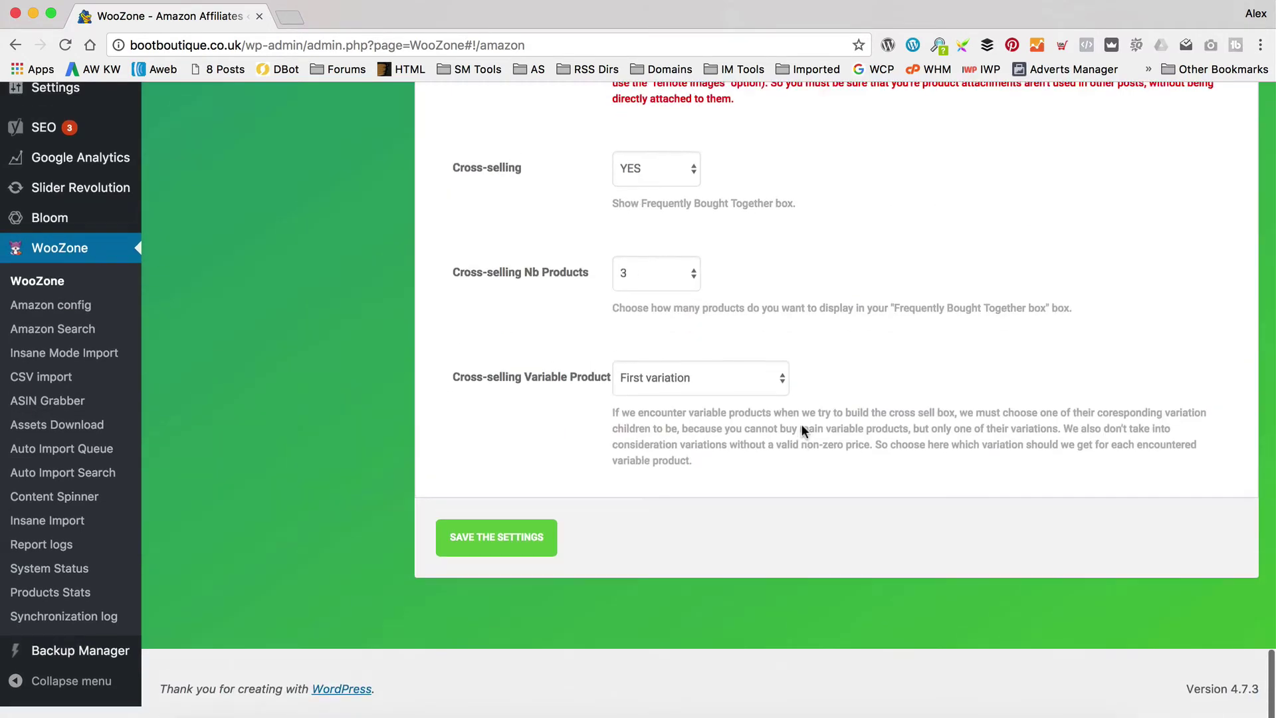
left_click(463, 583)
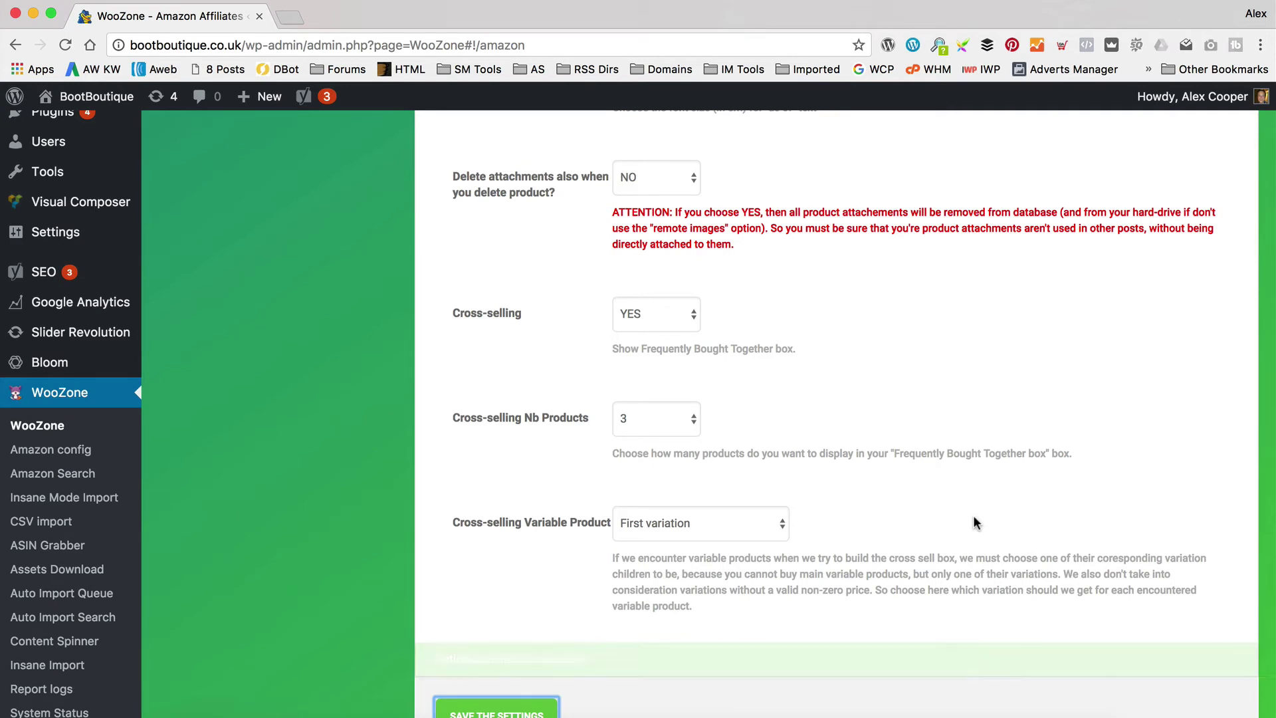
Return to the live Boot Boutique site from the admin bar.
scroll(976, 523, "up", 15)
mouse_move(97, 96)
left_click(125, 131)
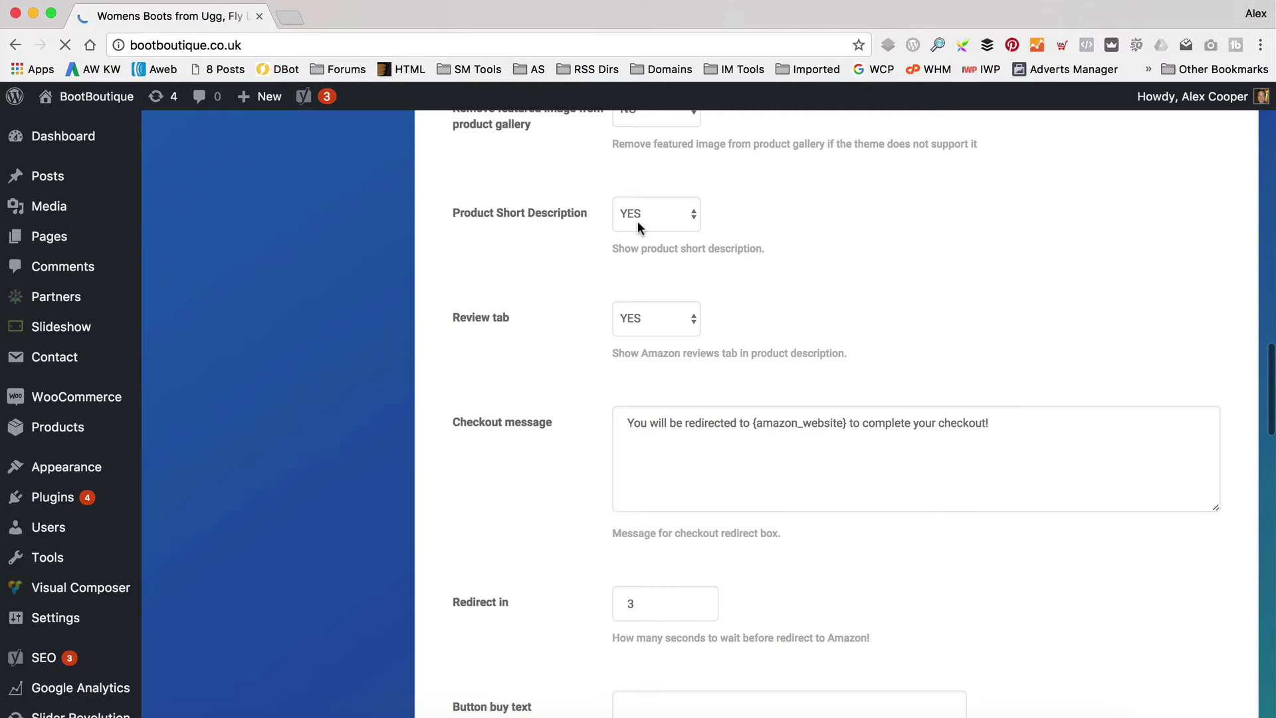
Open the Fly London Hock product and choose size 3 UK in black.
scroll(738, 242, "down", 10)
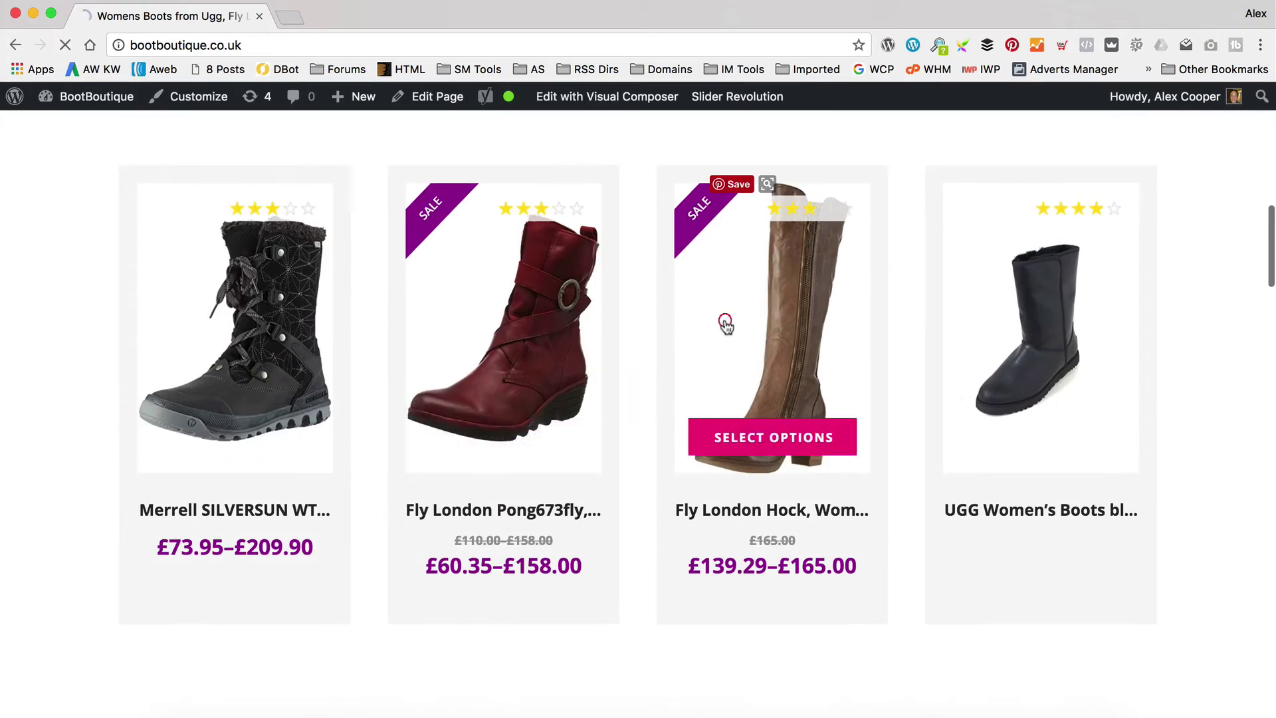
left_click(726, 327)
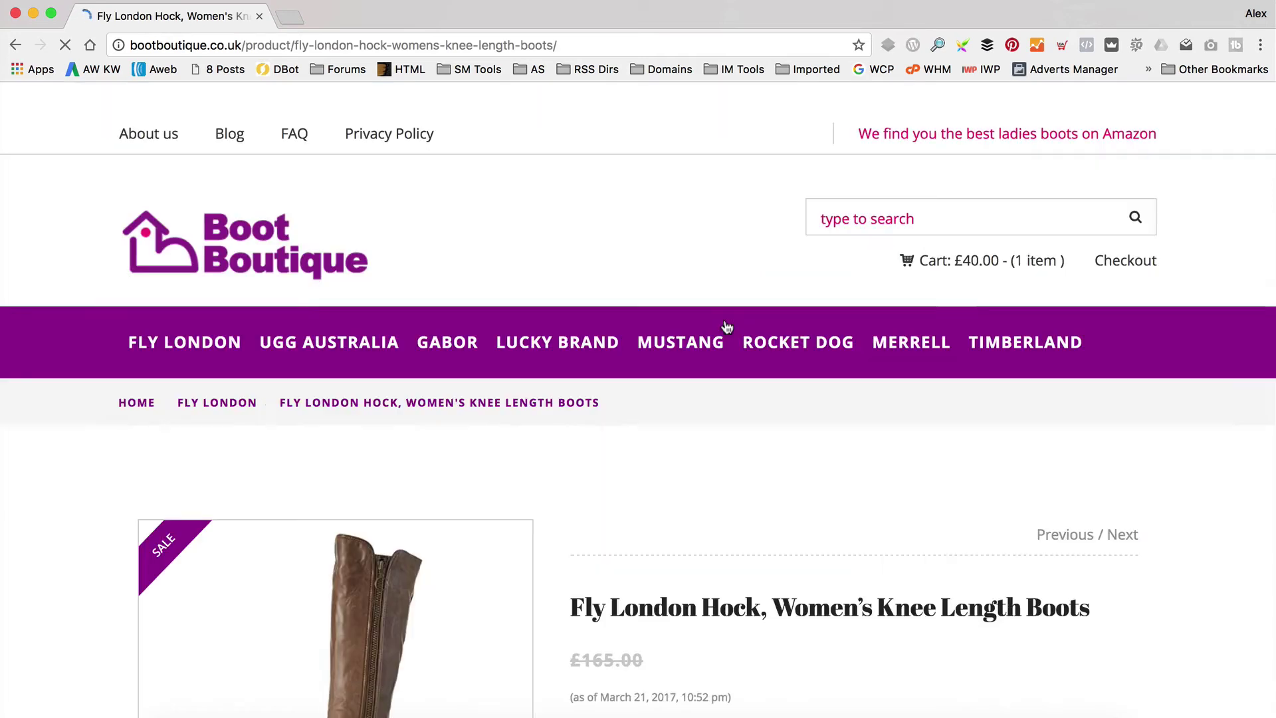
scroll(727, 327, "down", 5)
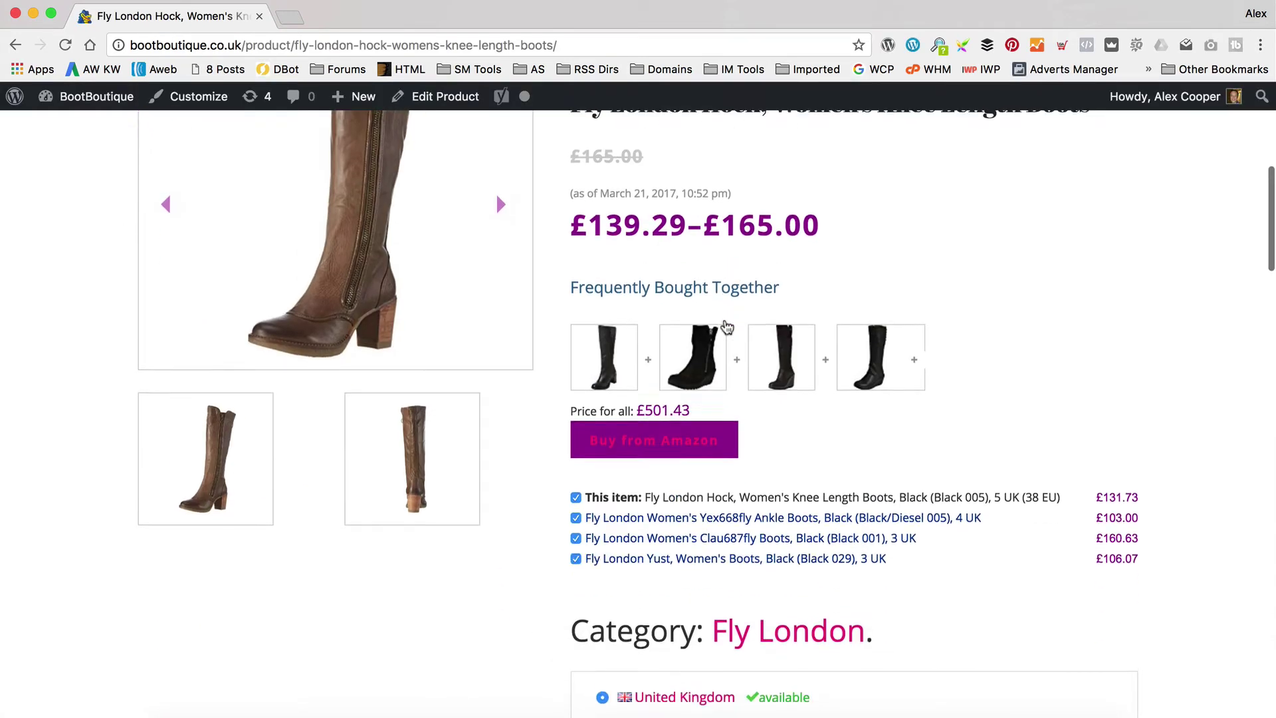
scroll(724, 326, "down", 6)
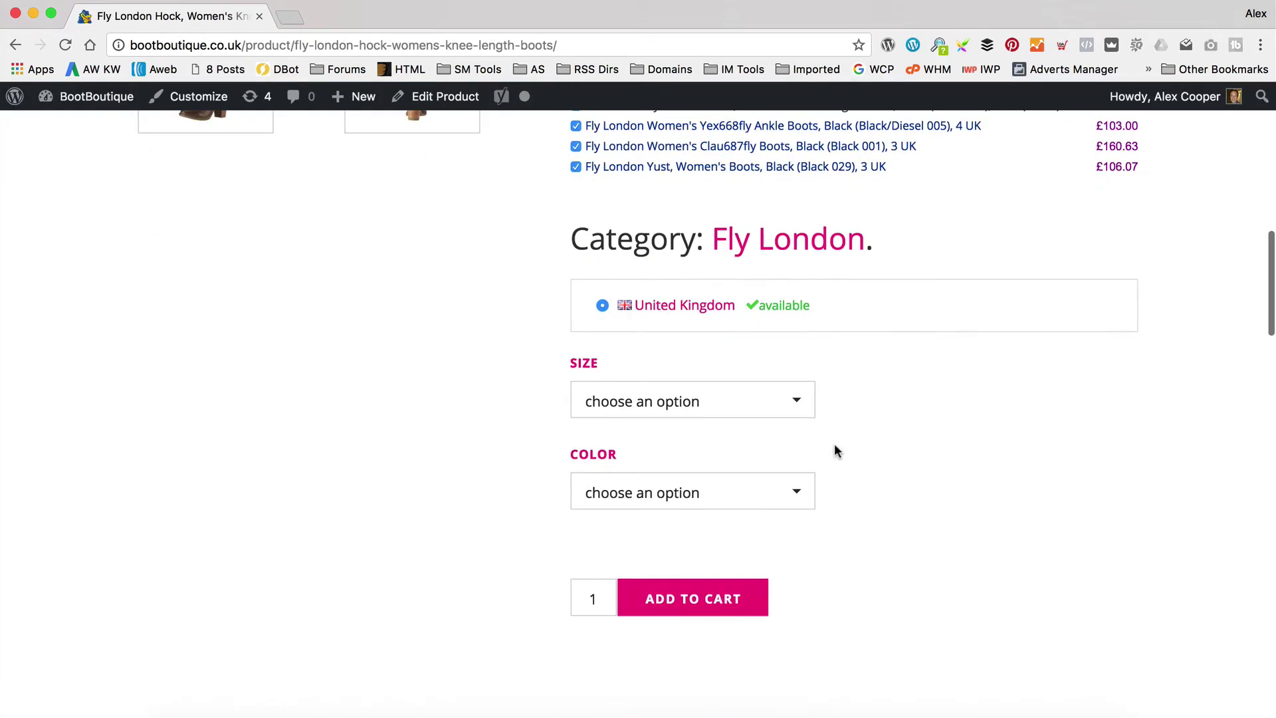
left_click(795, 409)
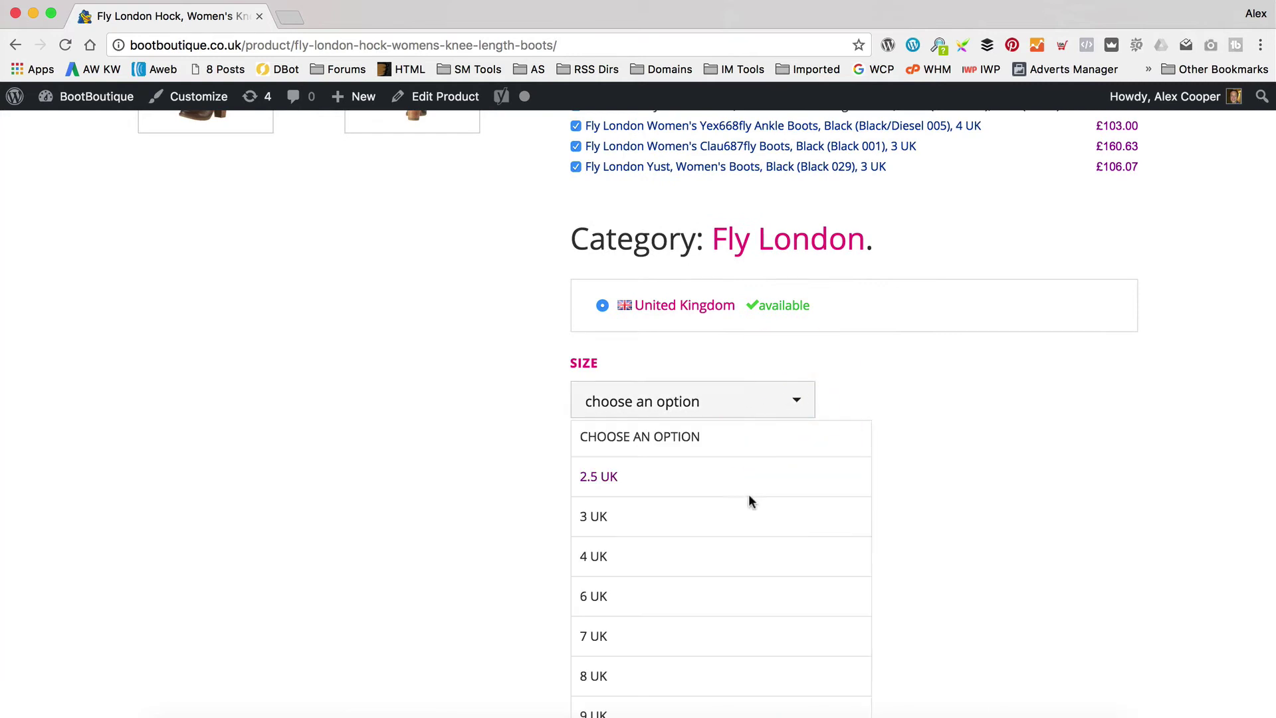
left_click(735, 521)
left_click(762, 503)
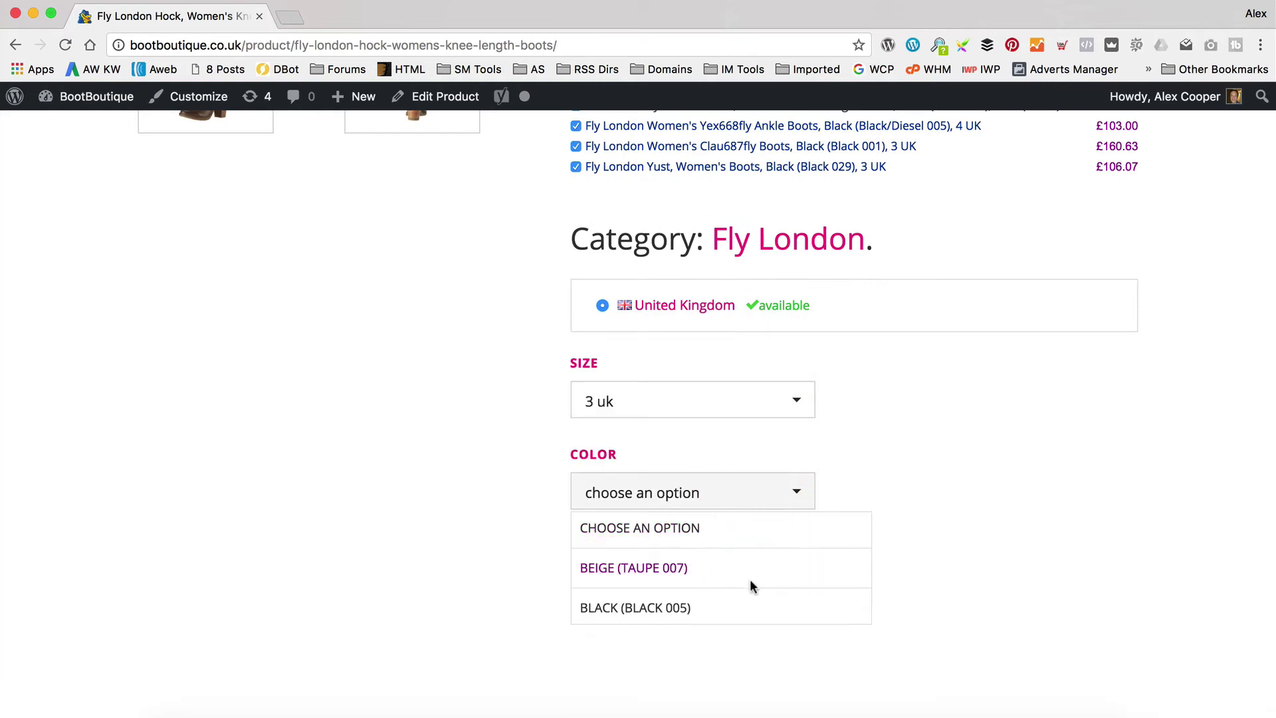
left_click(742, 605)
Add the boots to the cart and view the £165.00 cart page.
left_click(704, 671)
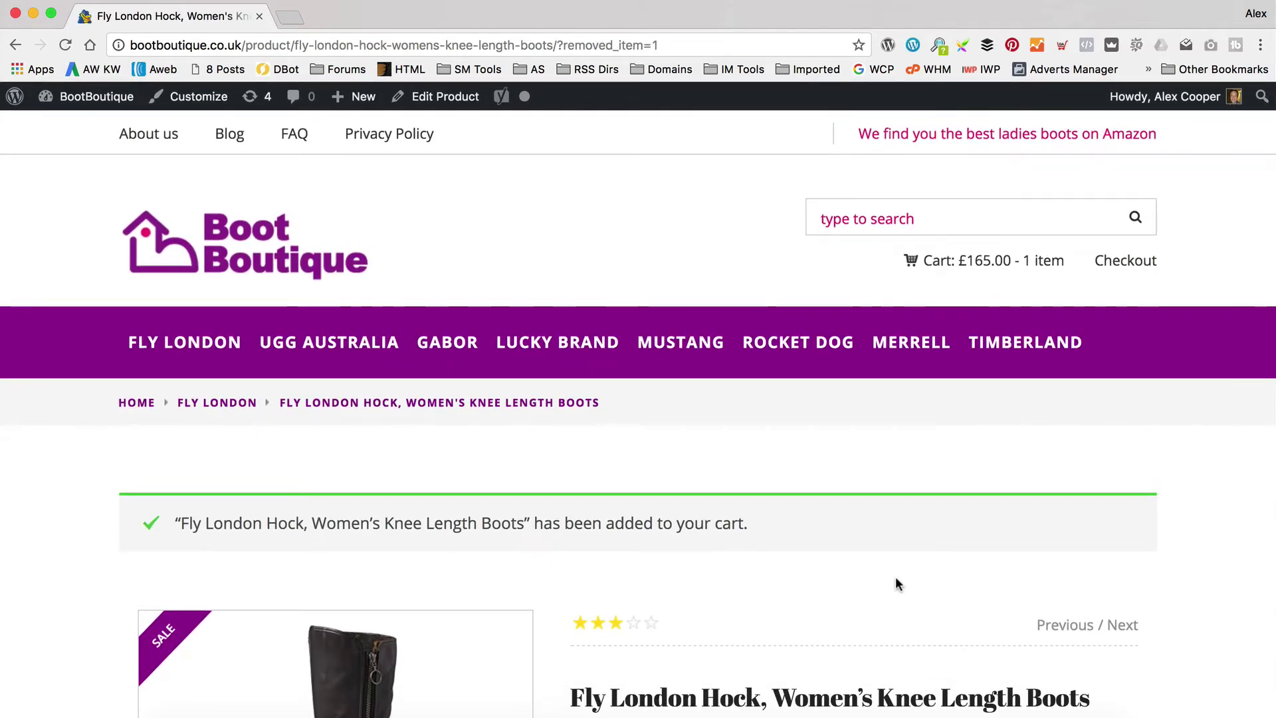
mouse_move(957, 261)
left_click(929, 527)
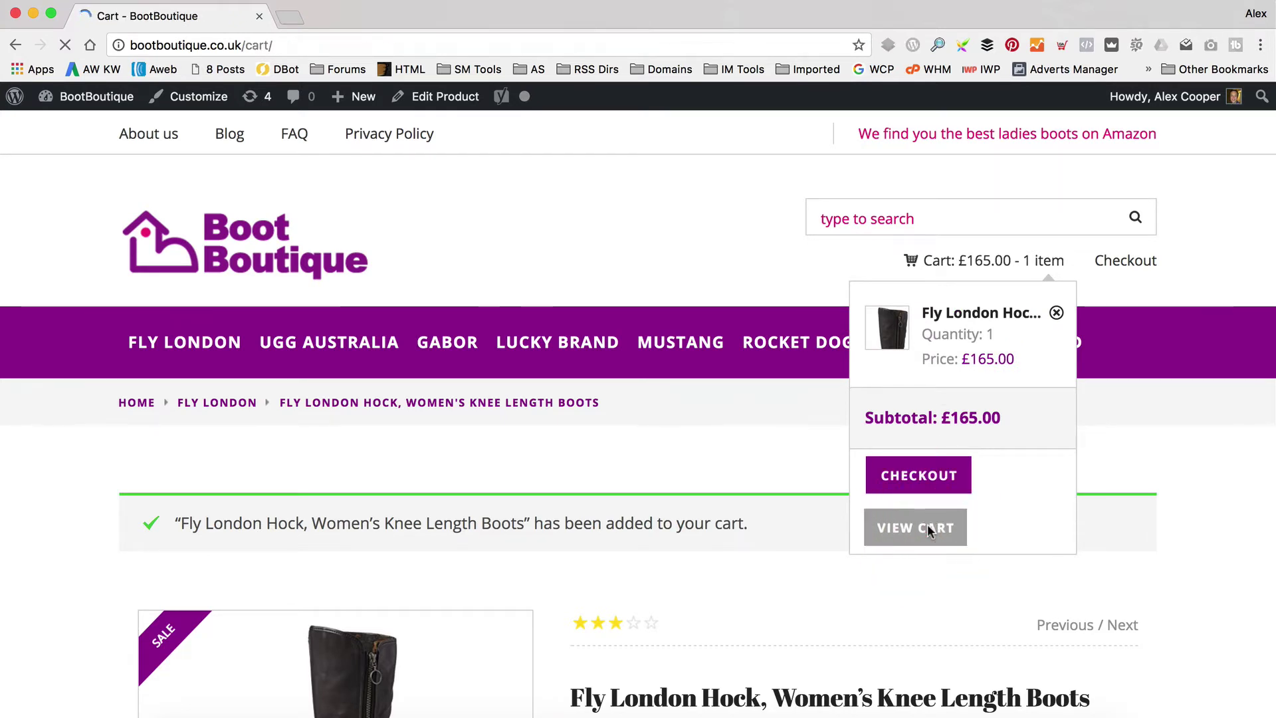
scroll(934, 439, "down", 8)
scroll(935, 444, "down", 5)
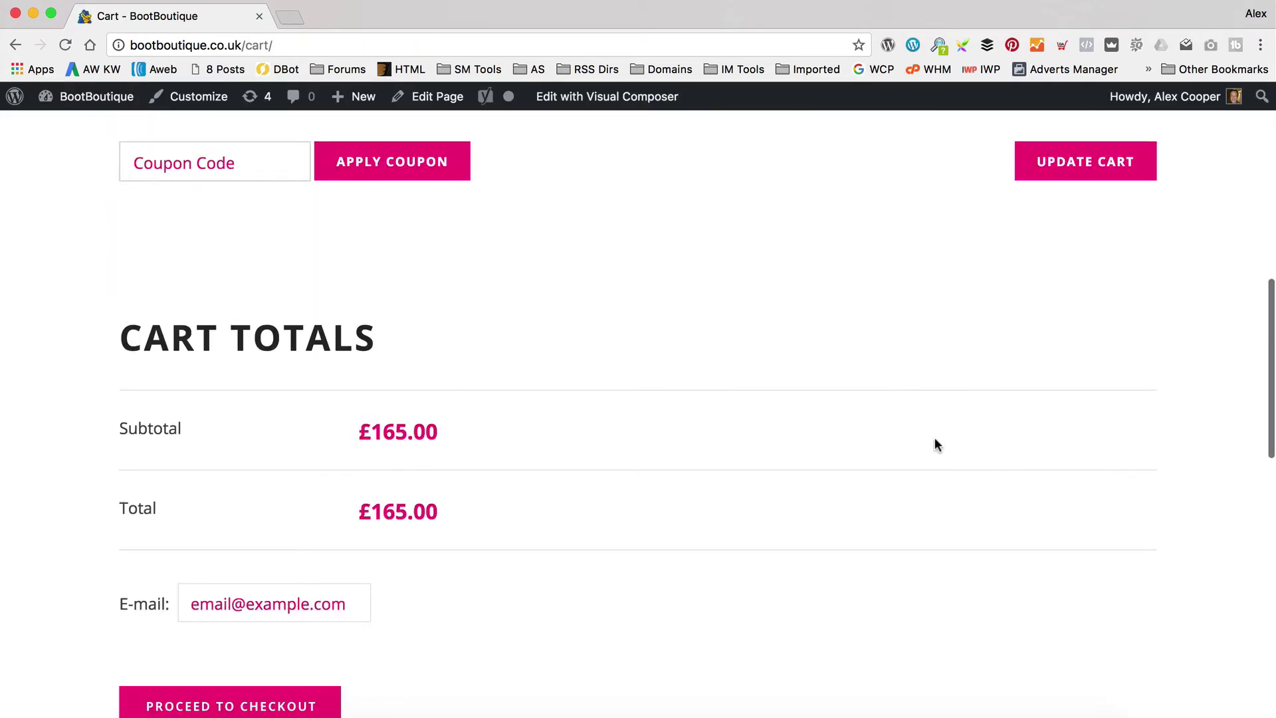
scroll(225, 590, "up", 3)
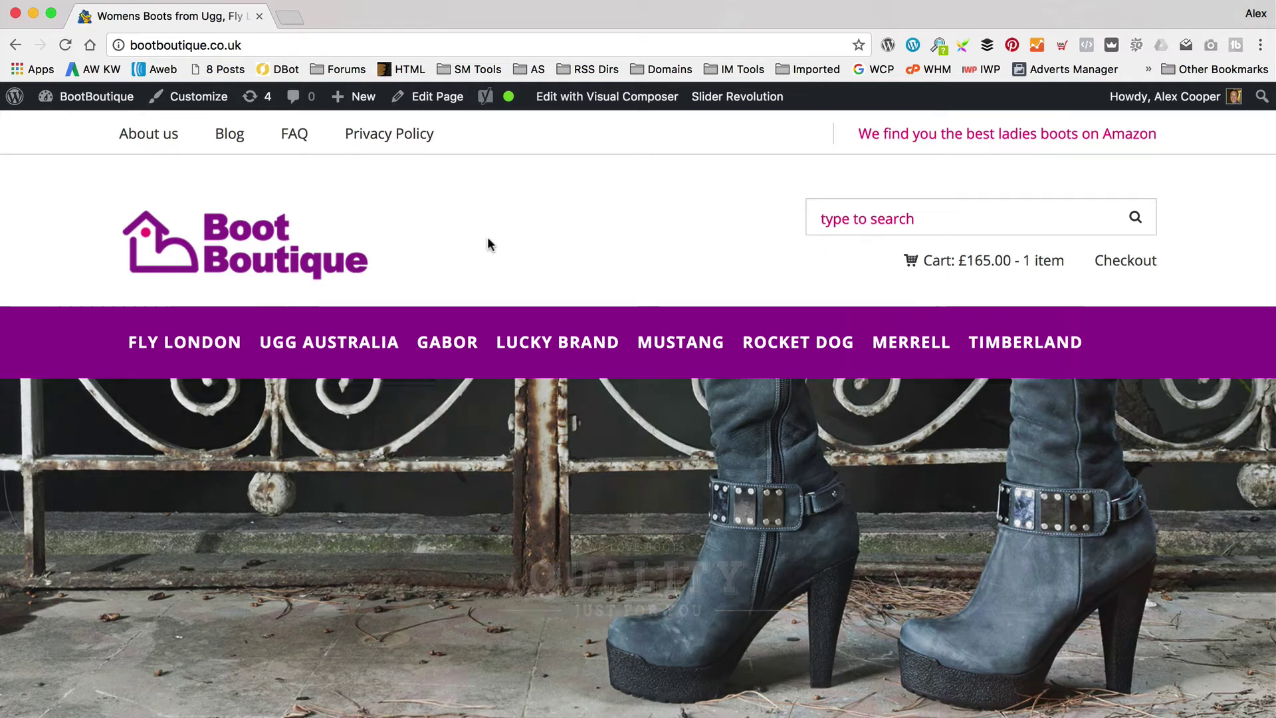
Load wpeagle.com in a new tab and scroll to the Hide the search bar CSS.
key("super+t")
type("wpea")
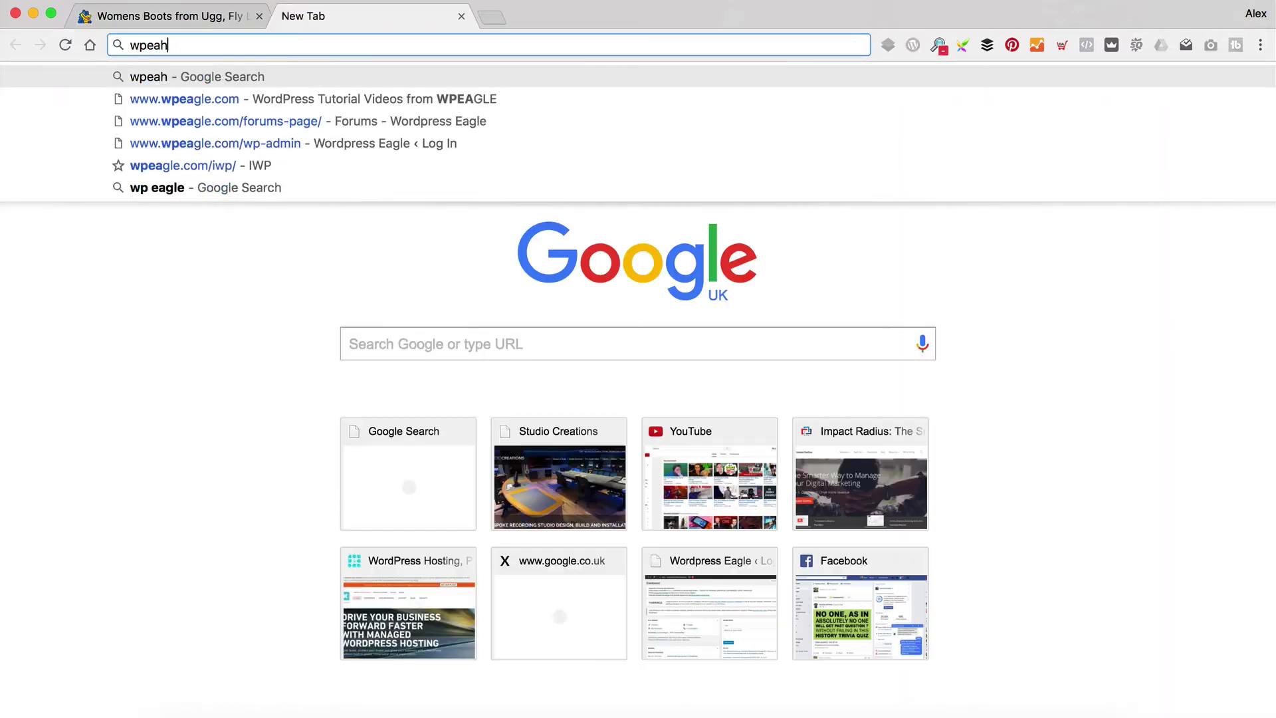
type("gle.com")
key("Return")
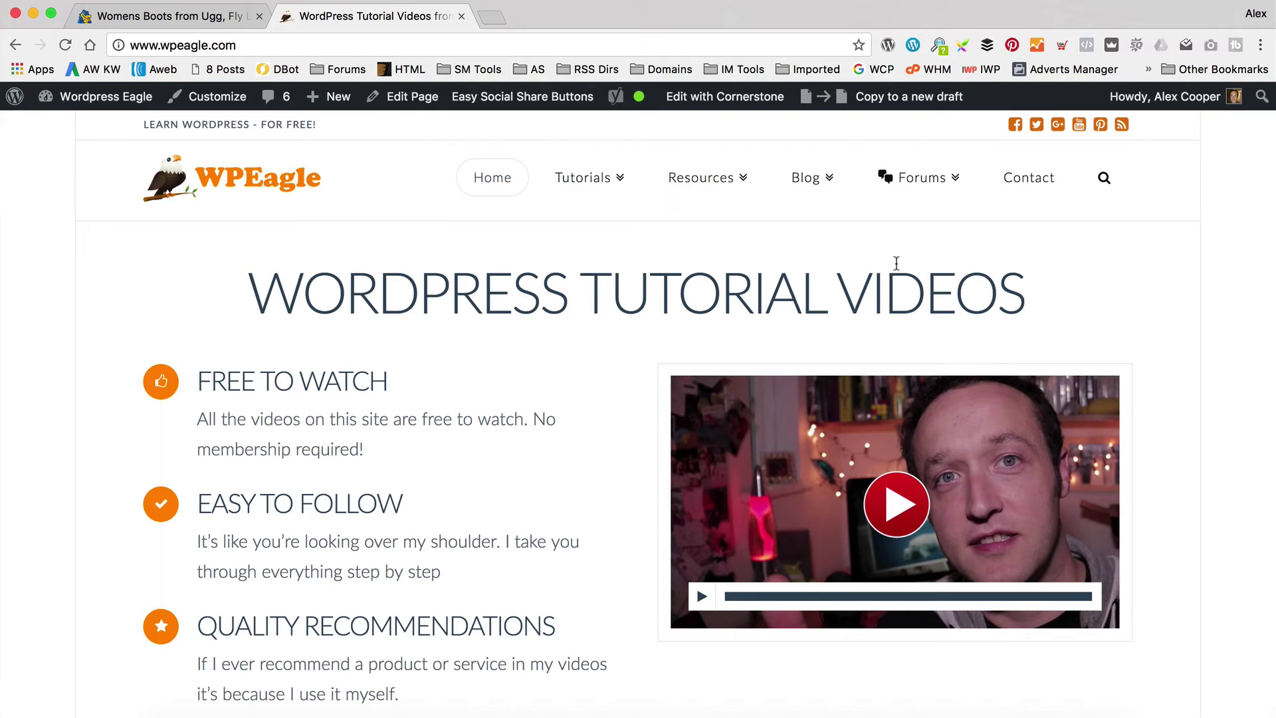
scroll(428, 399, "down", 15)
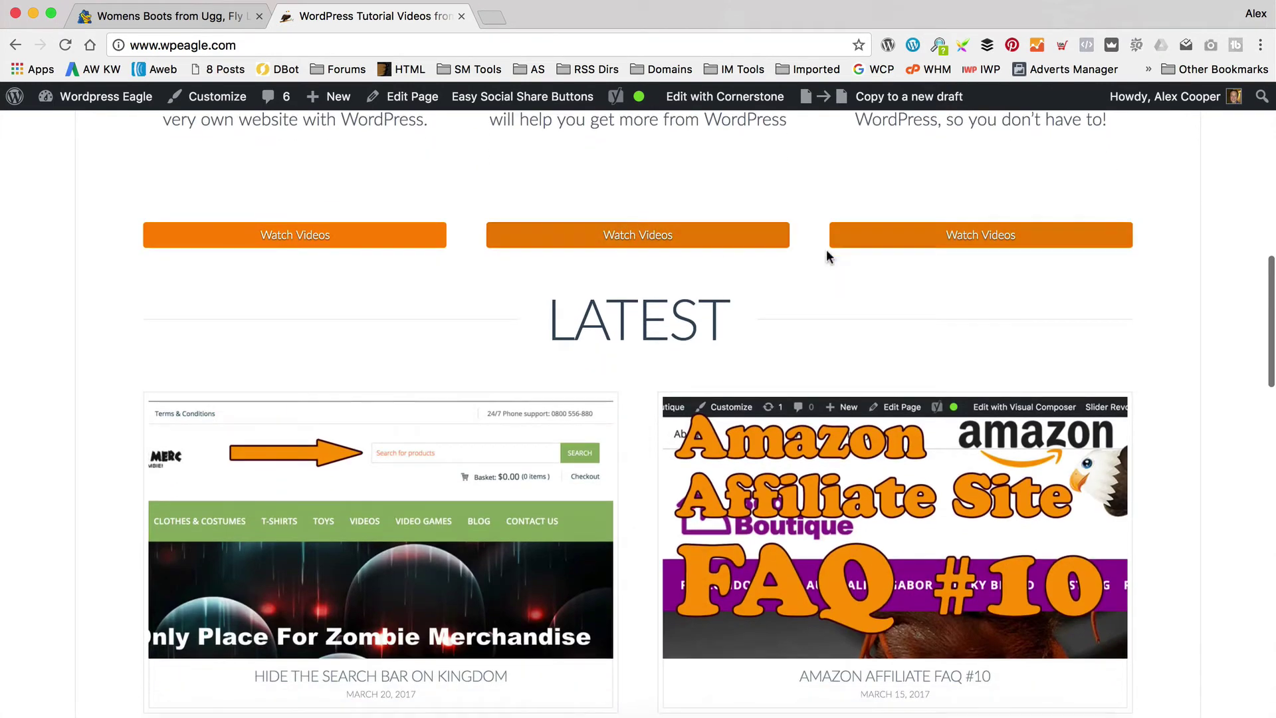
scroll(729, 205, "down", 1)
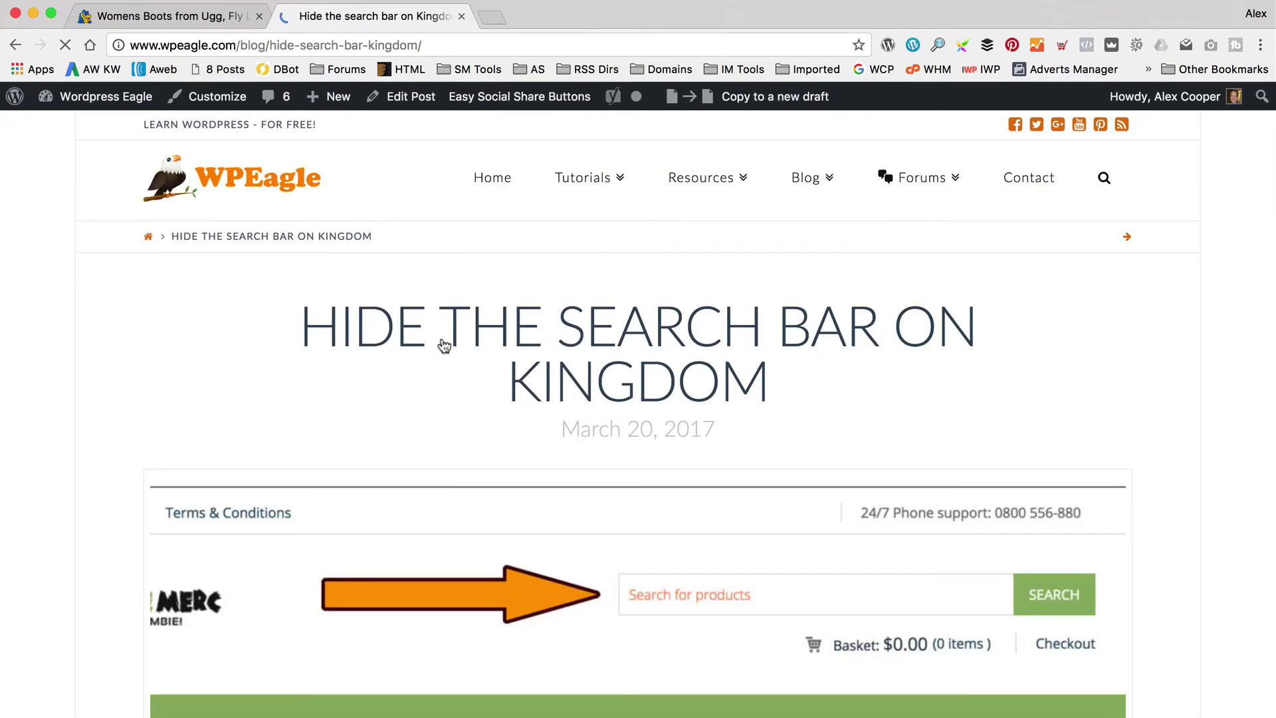
scroll(514, 307, "down", 17)
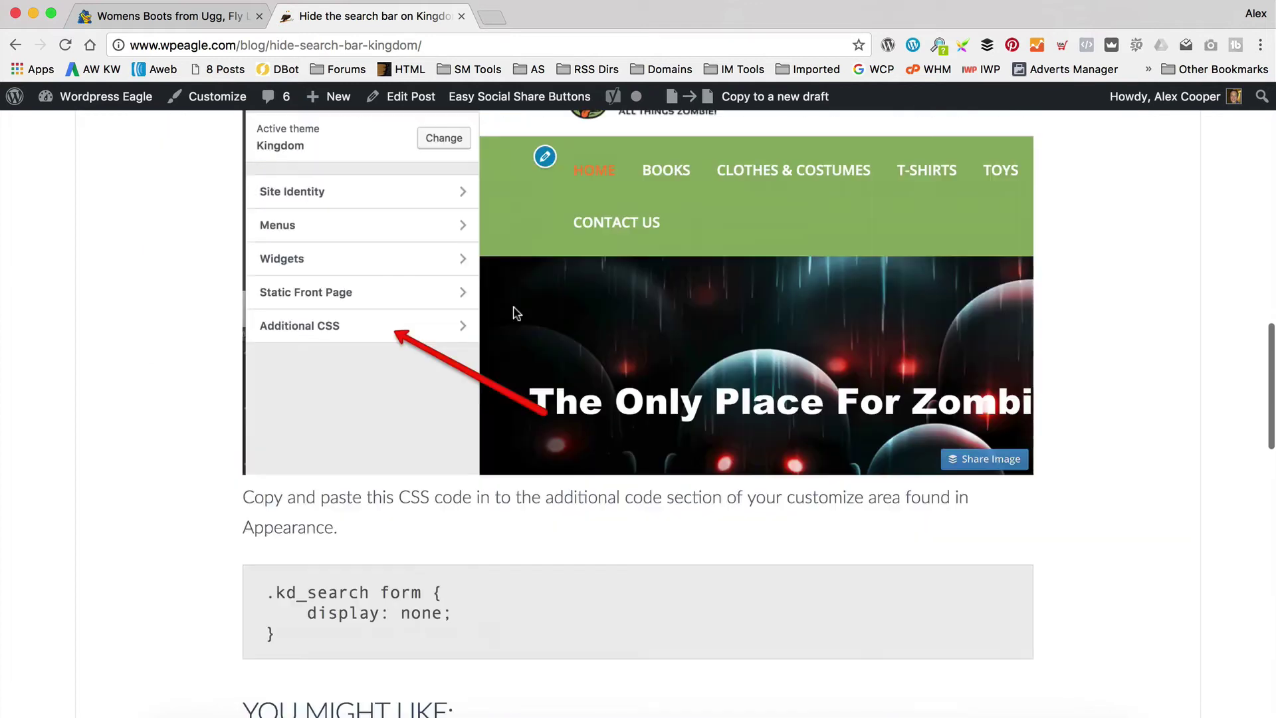
scroll(513, 313, "down", 4)
Select the CSS snippet and open the Boot Boutique site's Customizer.
left_click_drag(276, 384, 255, 337)
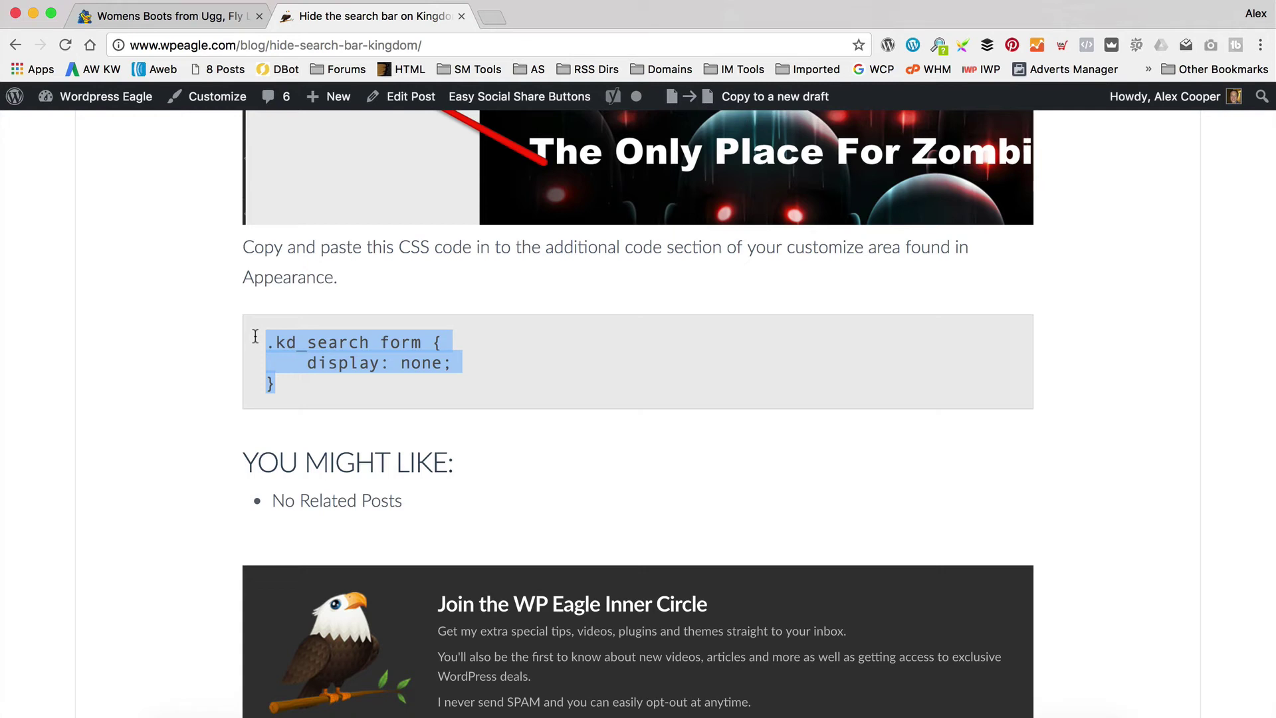
left_click_drag(342, 399, 266, 340)
left_click_drag(429, 402, 244, 340)
key("super+c")
left_click(206, 15)
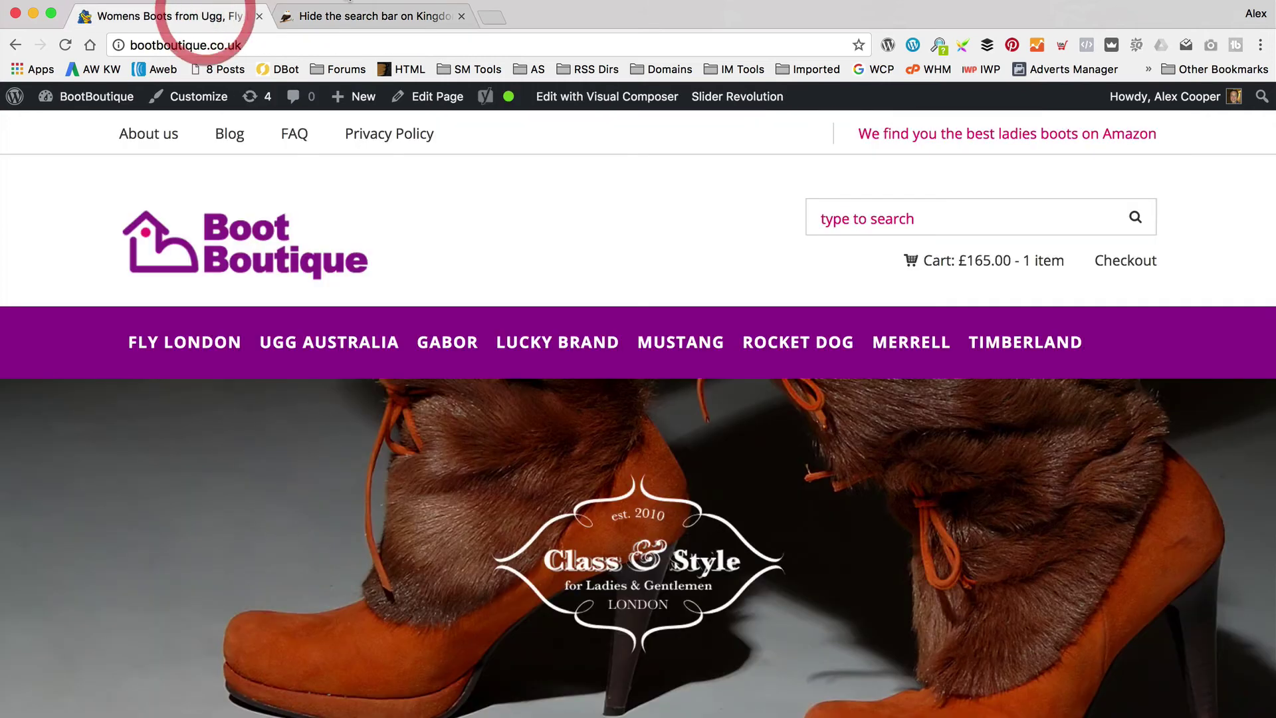
left_click(209, 108)
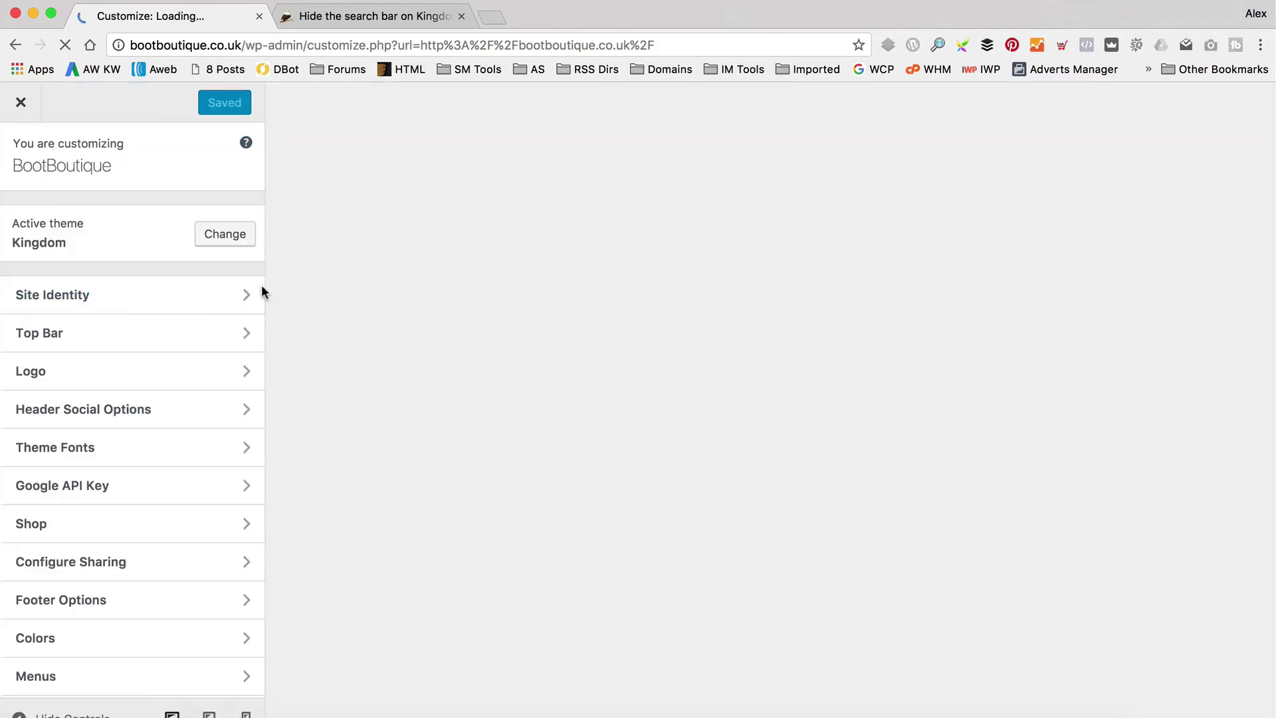
Paste '.kd_search form { display: none; }' into Additional CSS, publish, and close the Customizer.
scroll(203, 289, "down", 3)
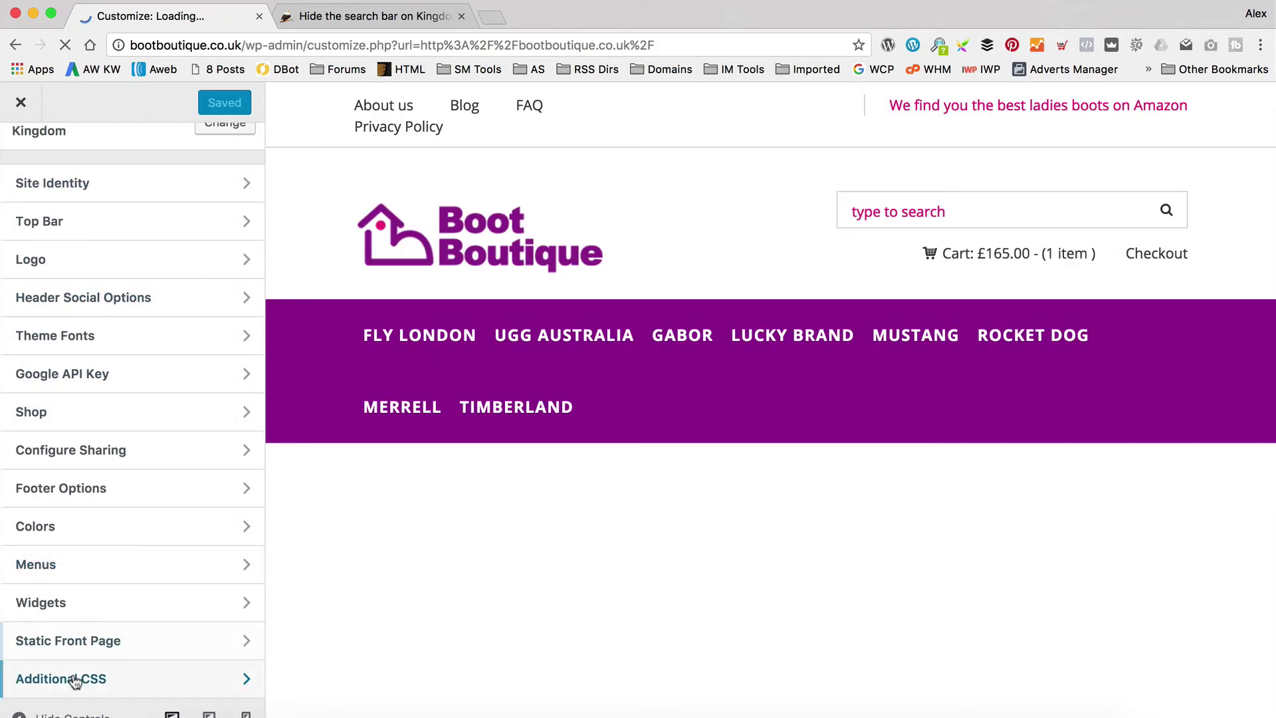
left_click(66, 678)
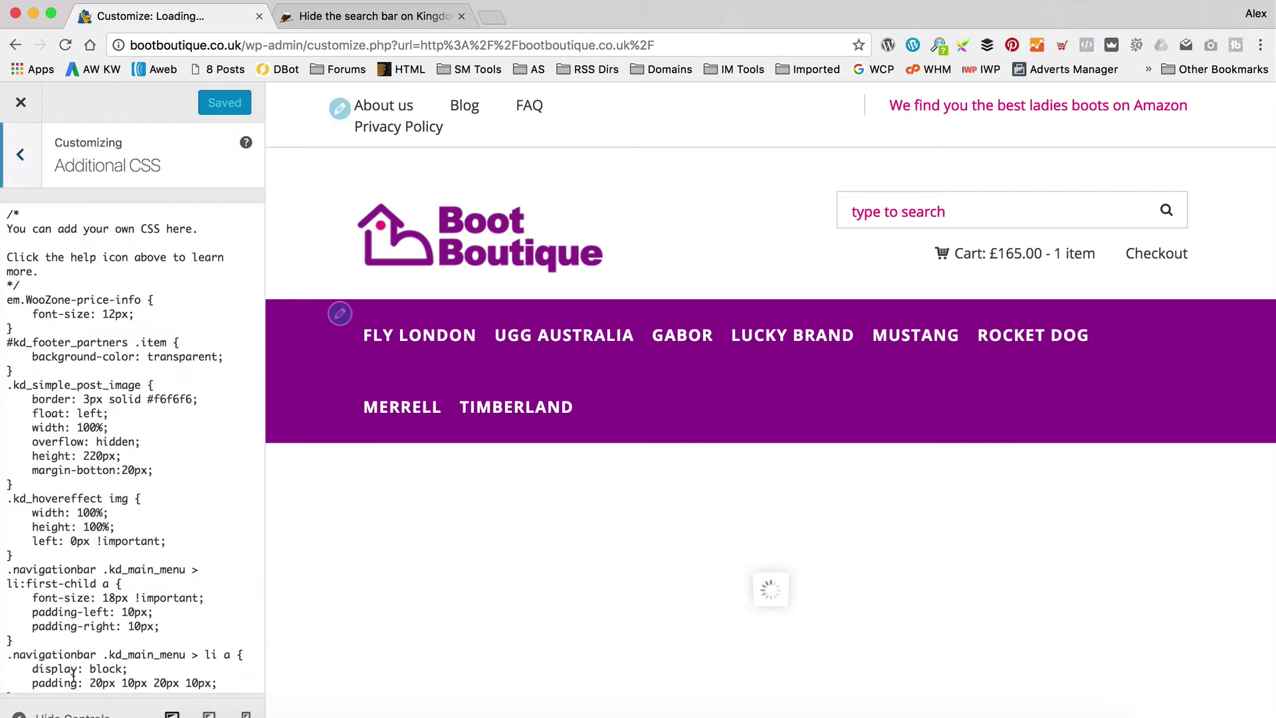
scroll(134, 441, "down", 6)
scroll(134, 441, "down", 1)
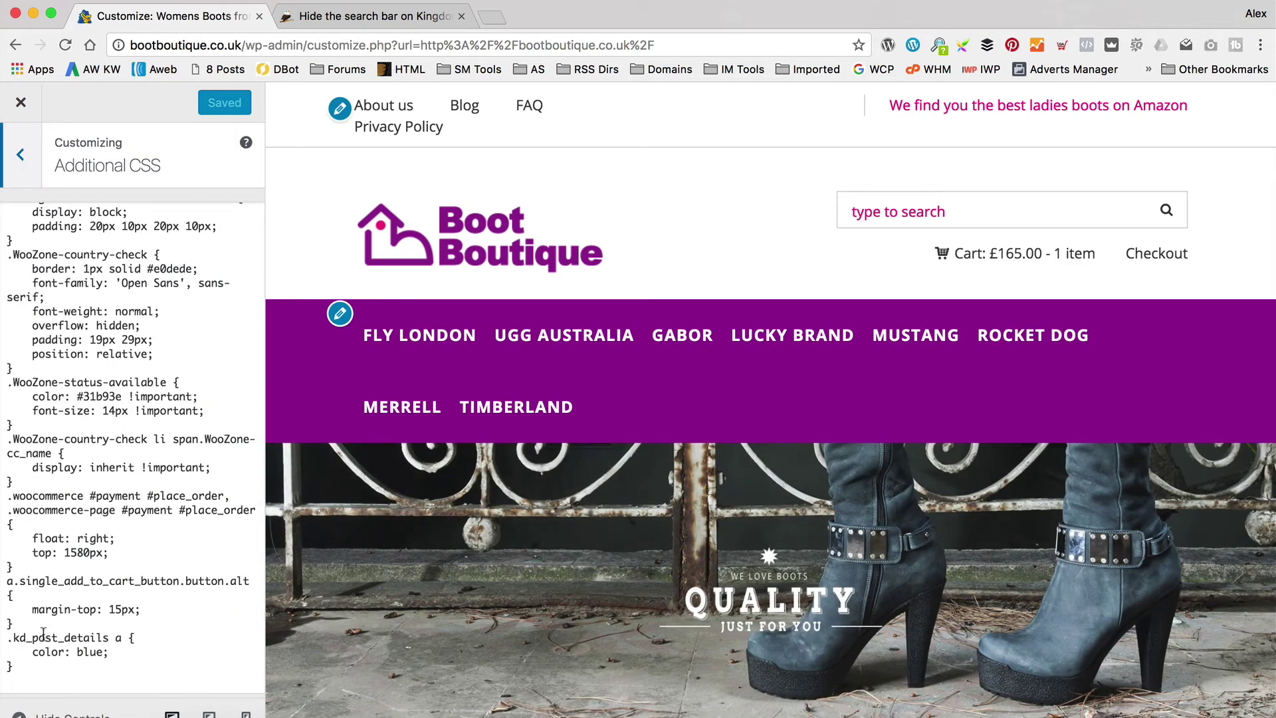
left_click(32, 660)
key("super+v")
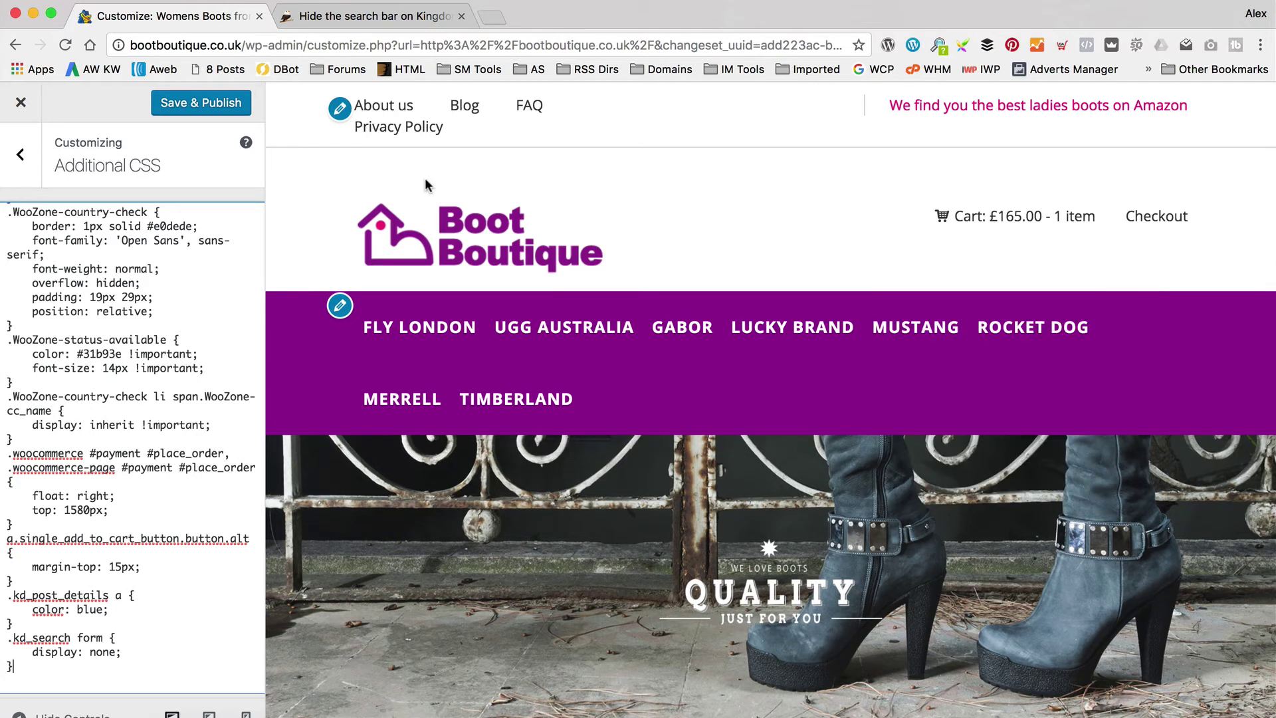
left_click(213, 105)
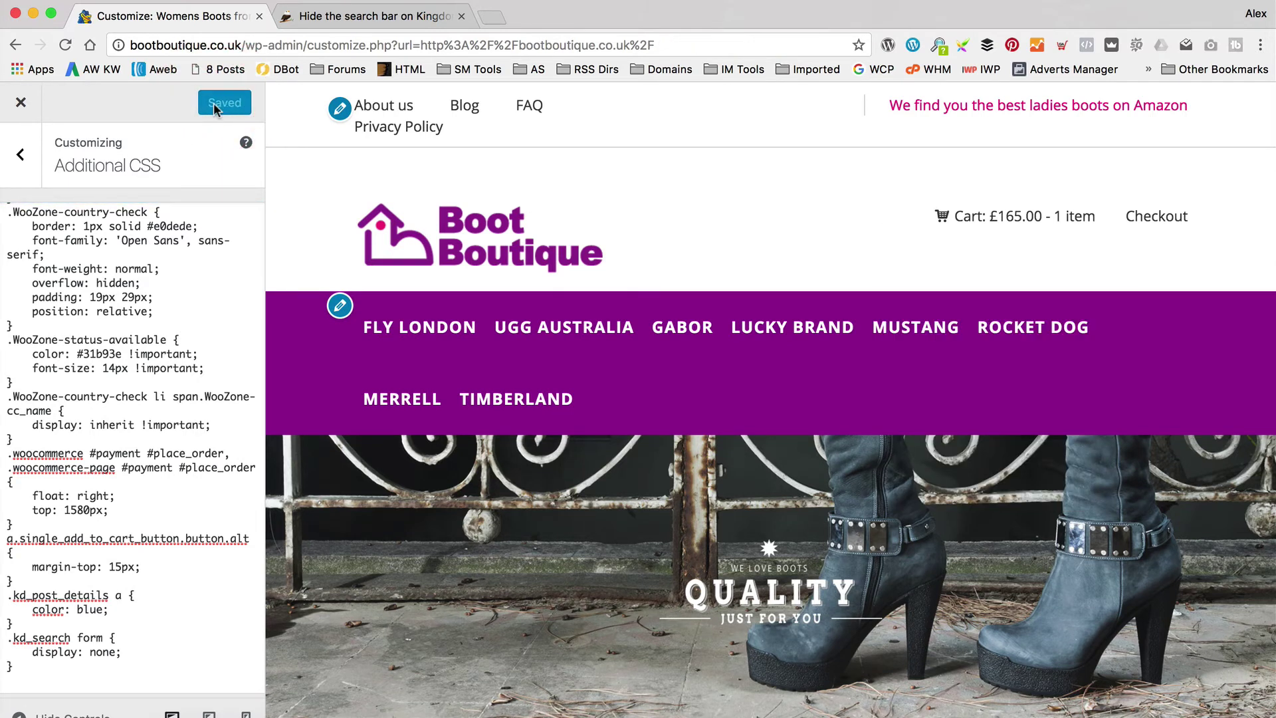
left_click(25, 101)
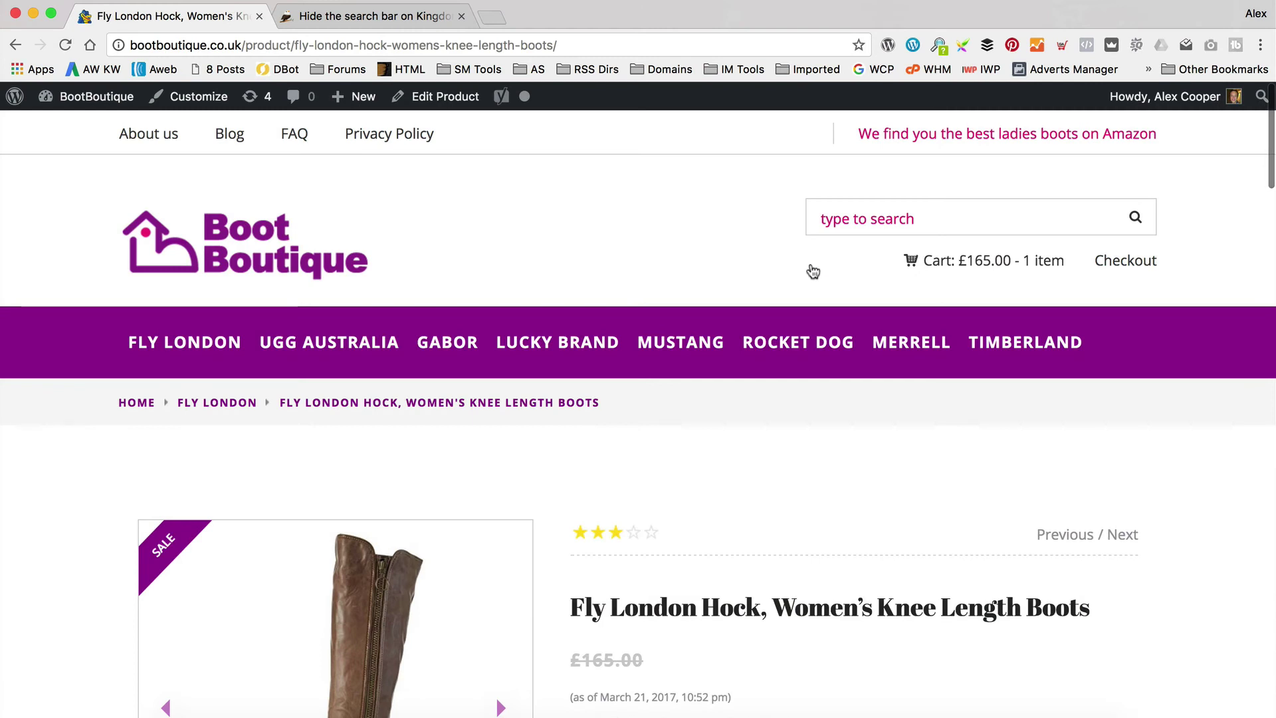
Scroll the Fly London Hock page to the United Kingdom availability box above Size.
scroll(808, 271, "down", 10)
scroll(809, 270, "up", 3)
scroll(812, 270, "up", 3)
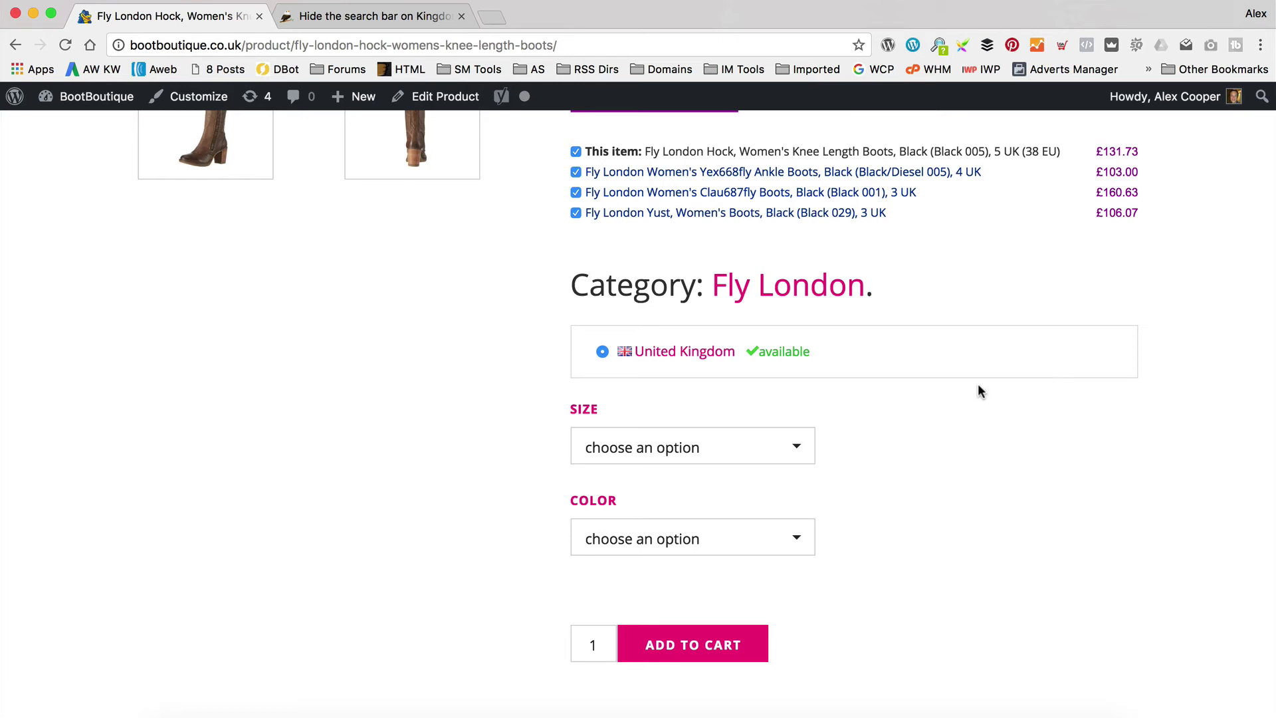
mouse_move(105, 102)
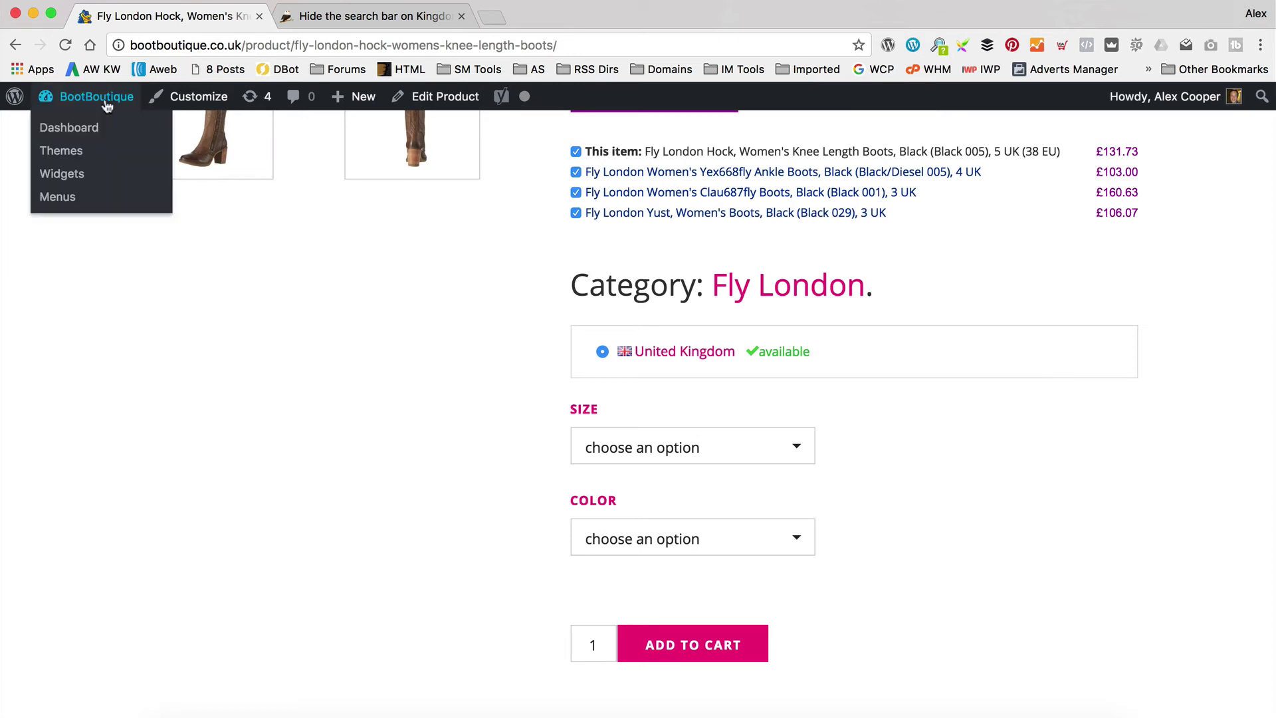
Open WooZone's Amazon config Plugin SETUP from the admin dashboard.
left_click(69, 128)
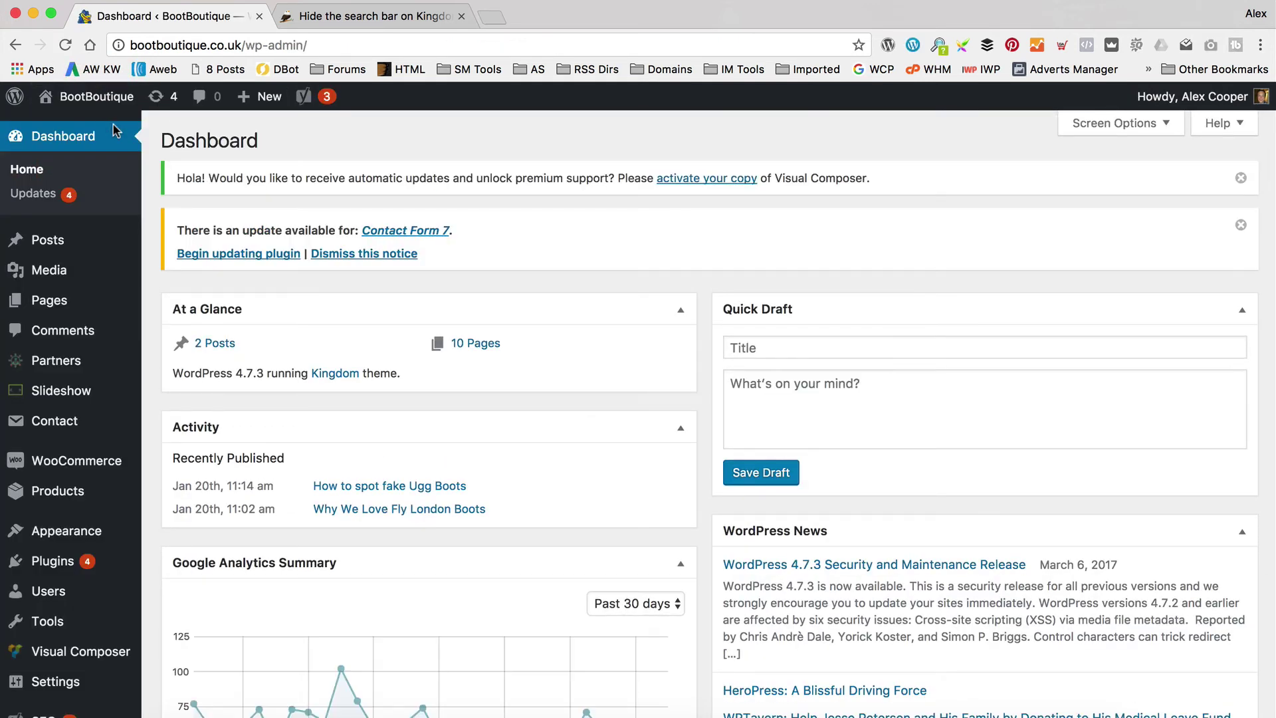
scroll(73, 233, "down", 4)
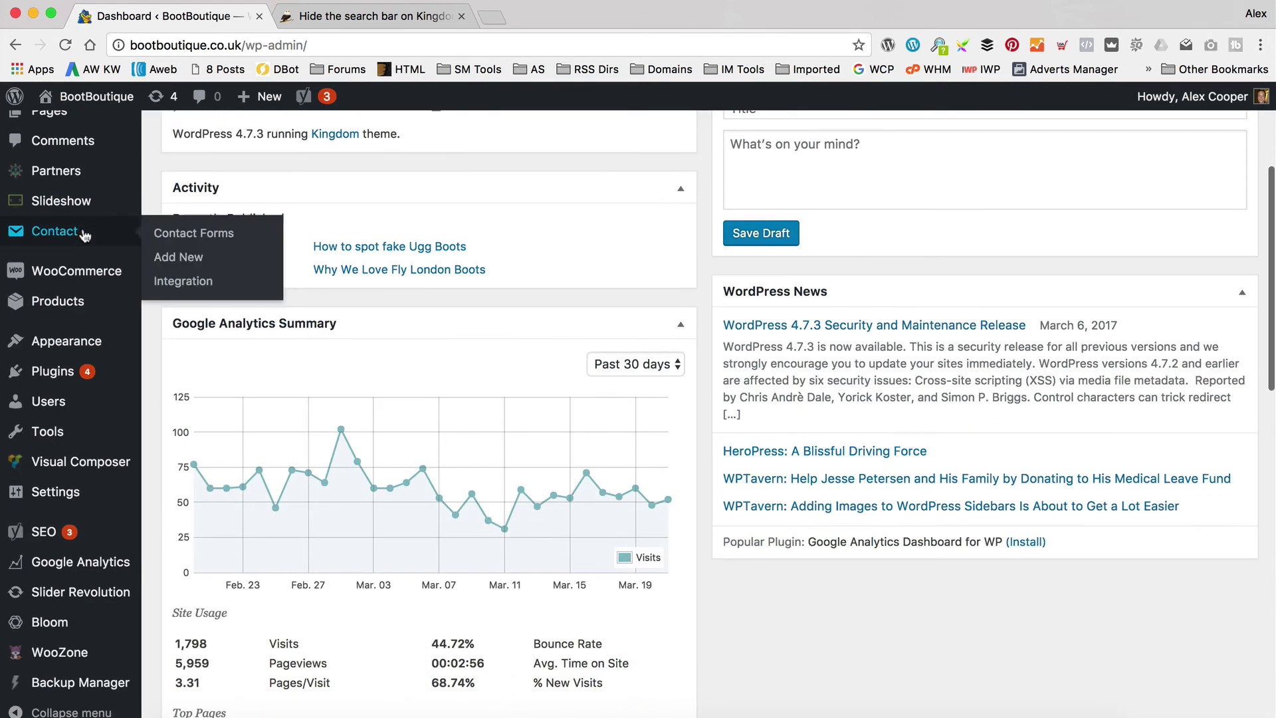
mouse_move(75, 655)
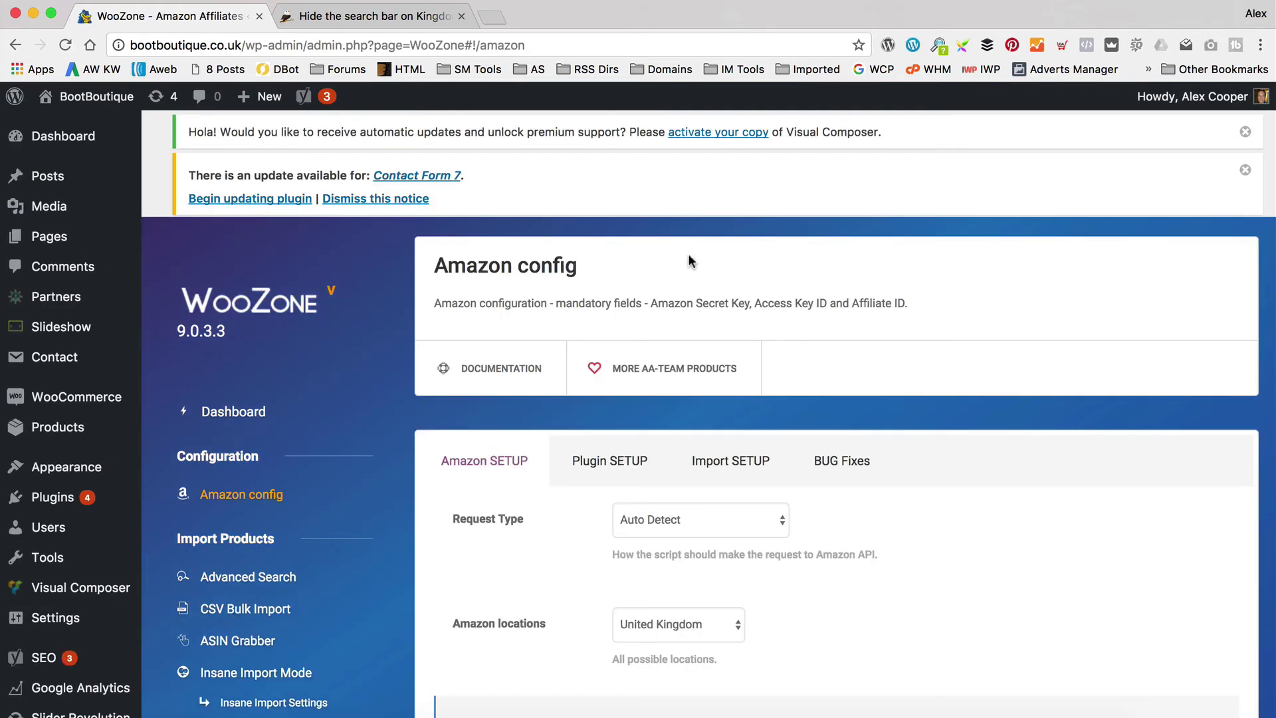
left_click(606, 456)
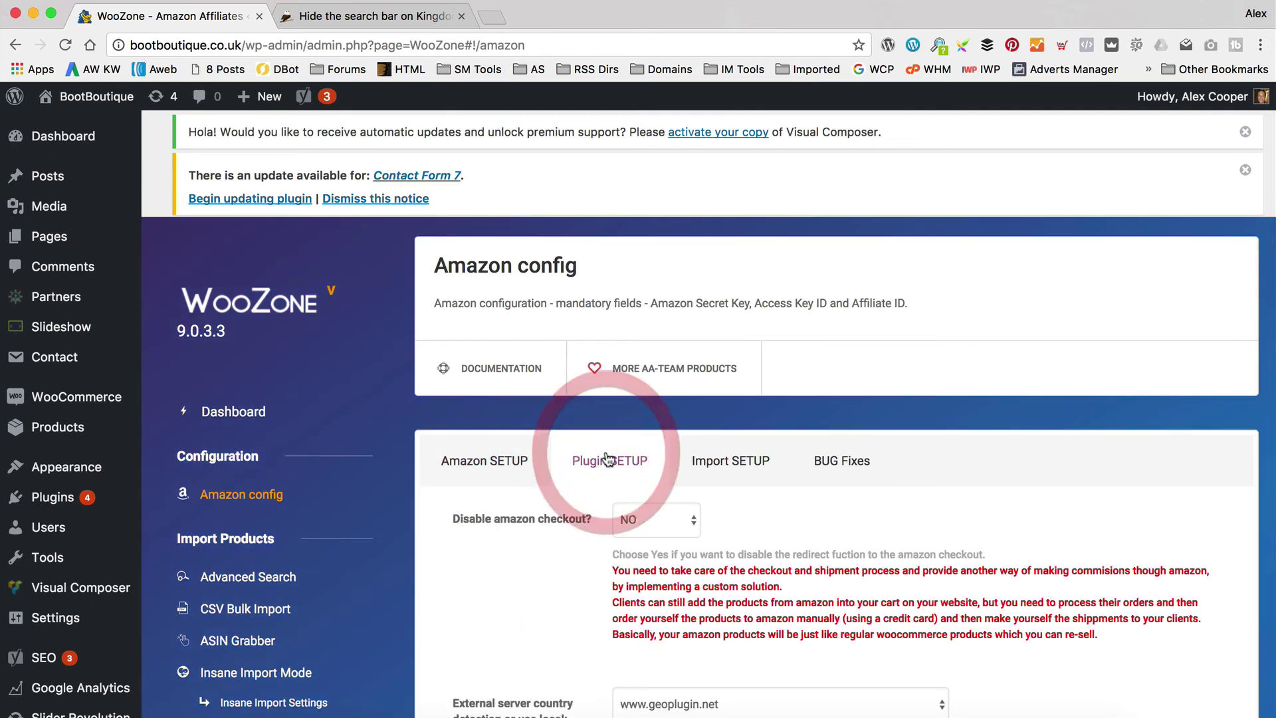
Set Activate Product Availability by Country Box to NO, leaving its position unchanged.
scroll(857, 399, "down", 15)
scroll(858, 399, "down", 20)
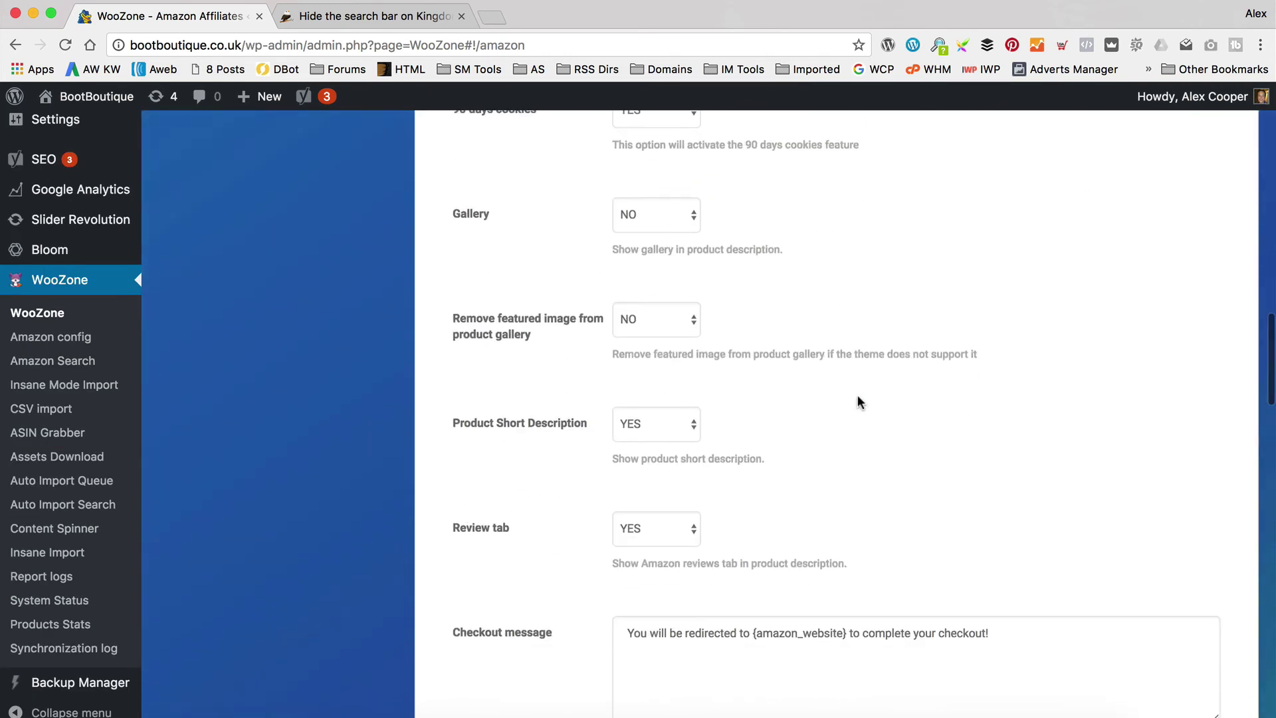
scroll(858, 401, "down", 10)
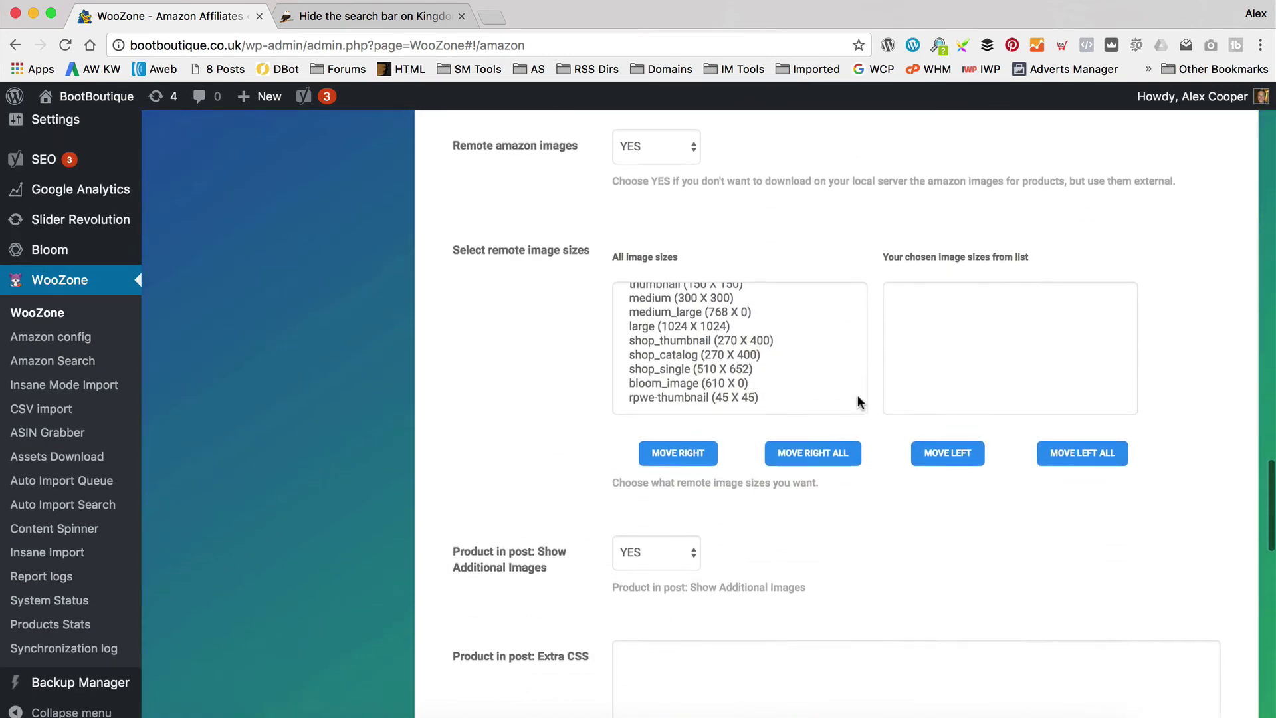
scroll(857, 399, "down", 5)
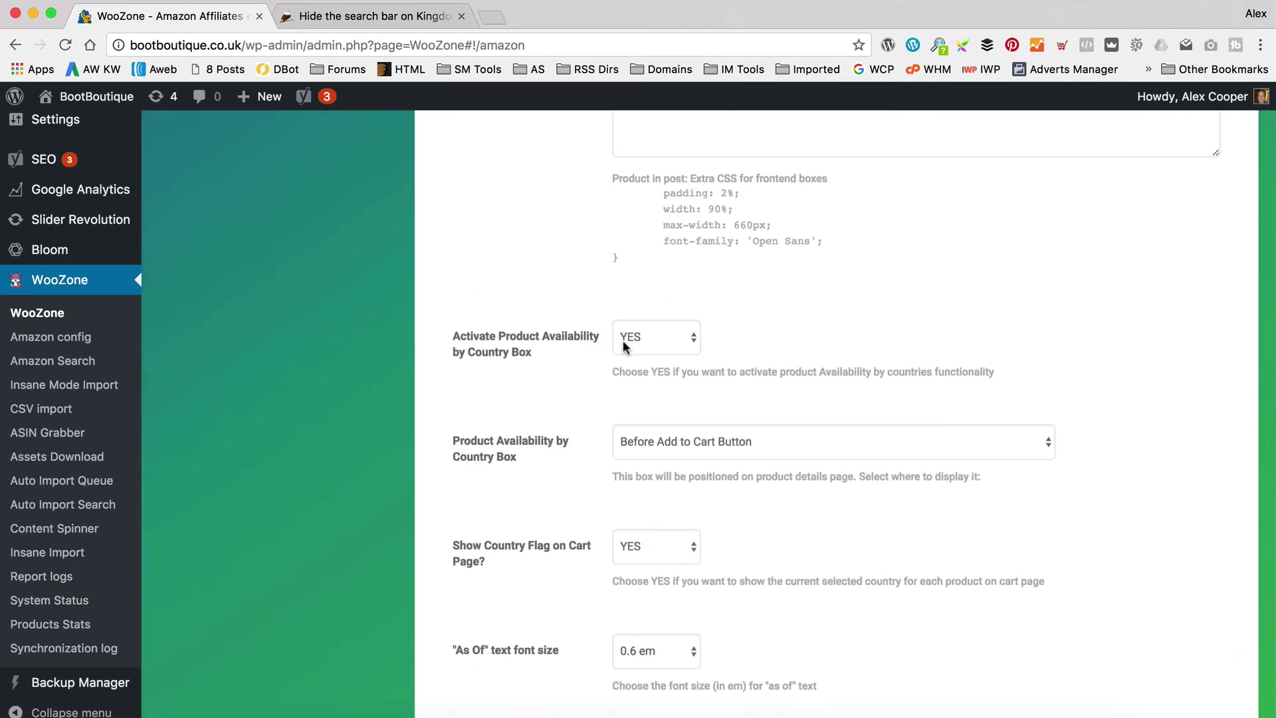
left_click(655, 332)
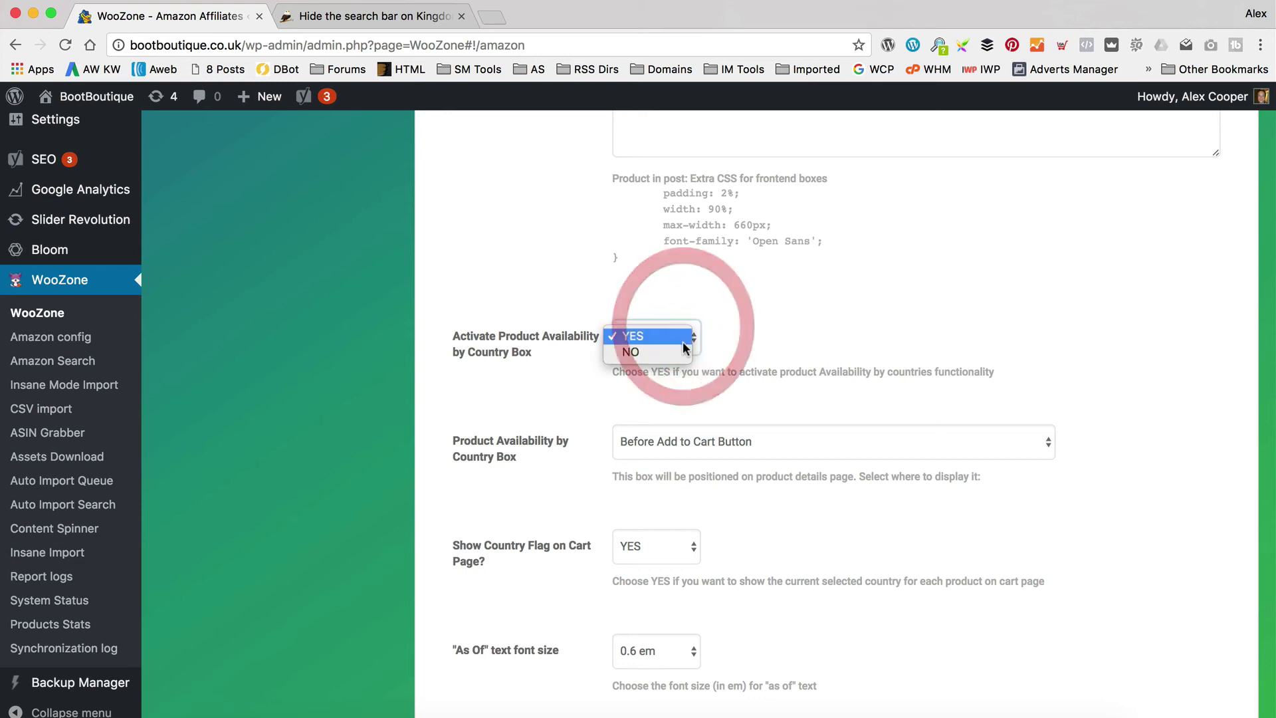
left_click(684, 350)
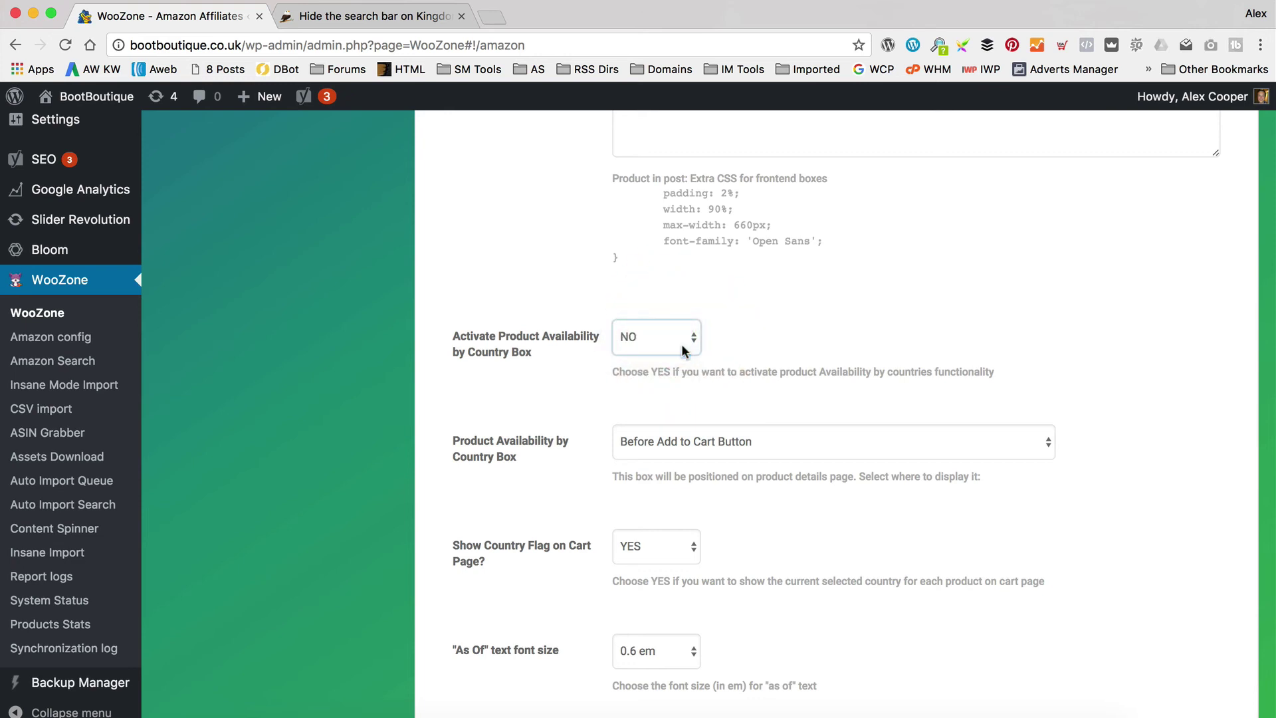
left_click(742, 433)
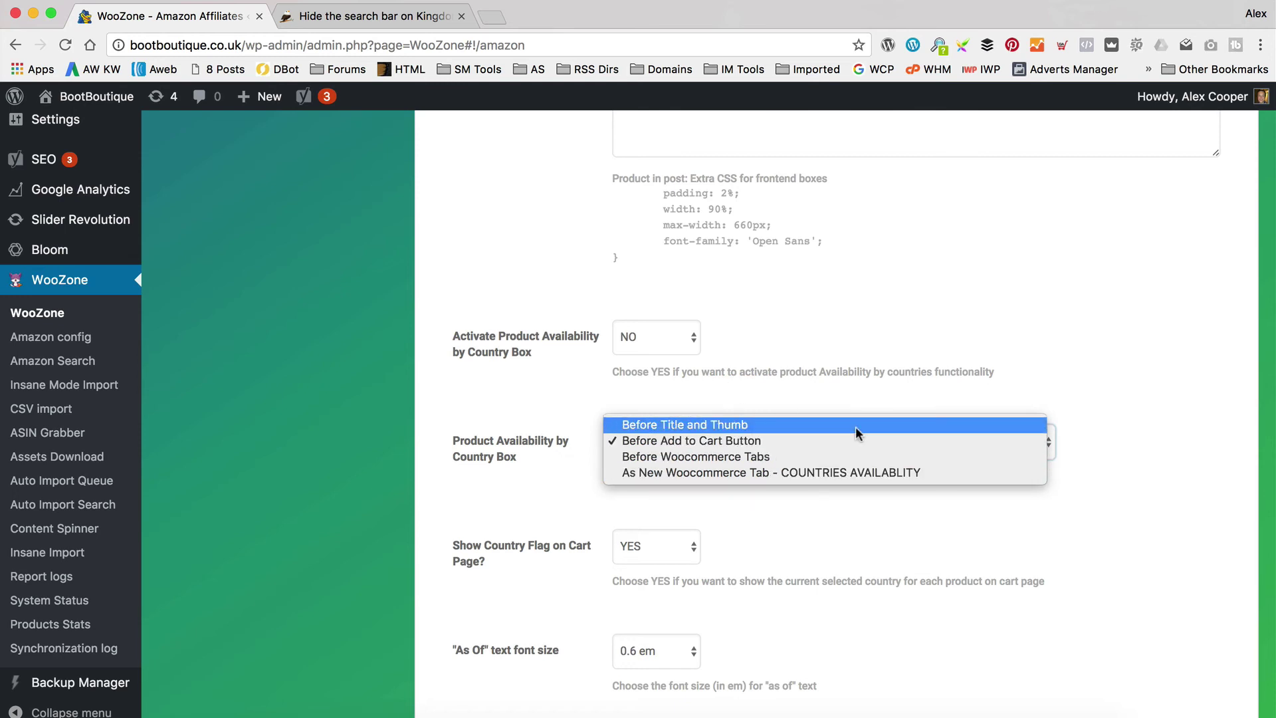
left_click(831, 472)
left_click(828, 370)
Confirm cart flags stay YES and the availability box NO, then save the settings.
scroll(825, 367, "down", 1)
left_click(664, 522)
left_click(764, 509)
scroll(768, 515, "down", 2)
scroll(768, 517, "down", 2)
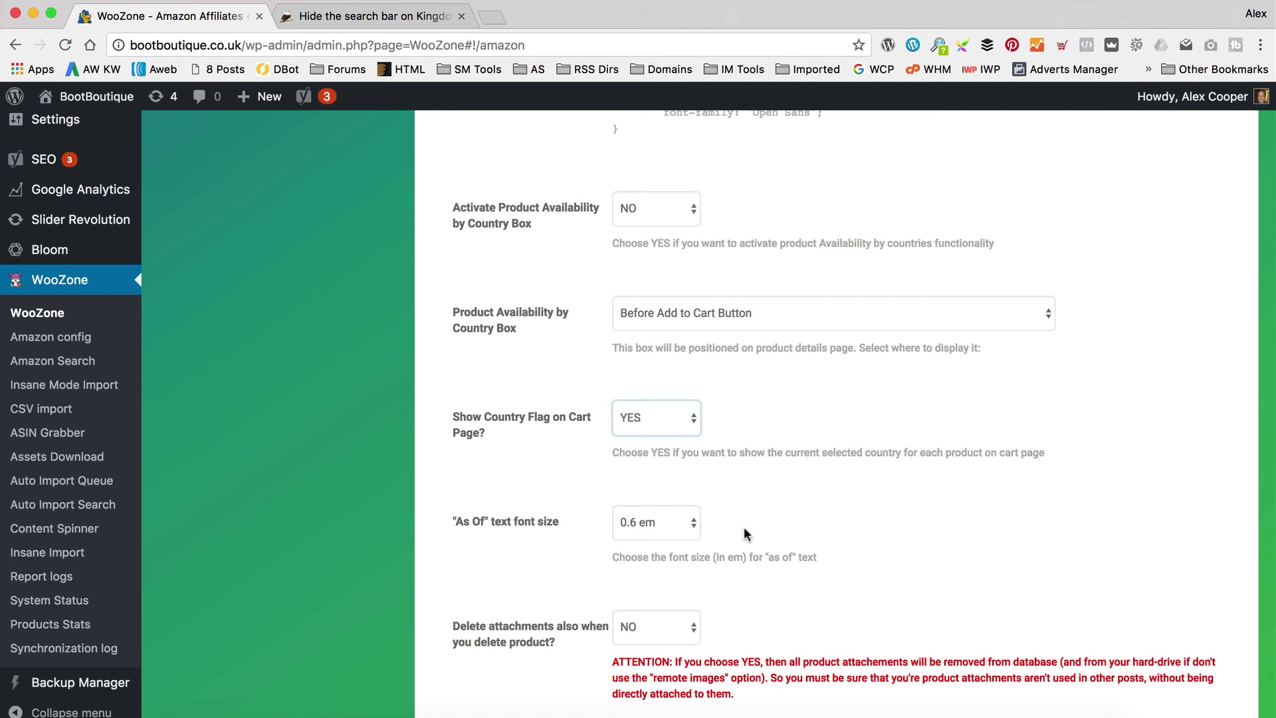
scroll(744, 532, "up", 3)
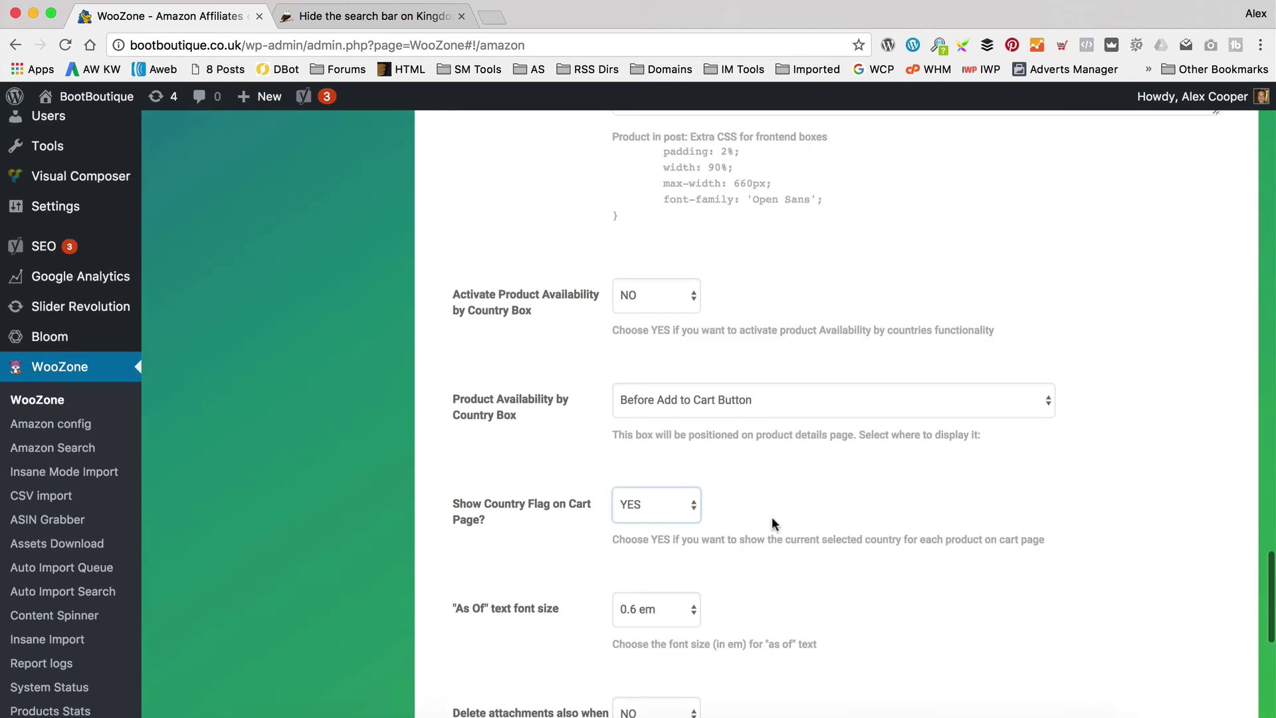
left_click(655, 294)
left_click(720, 285)
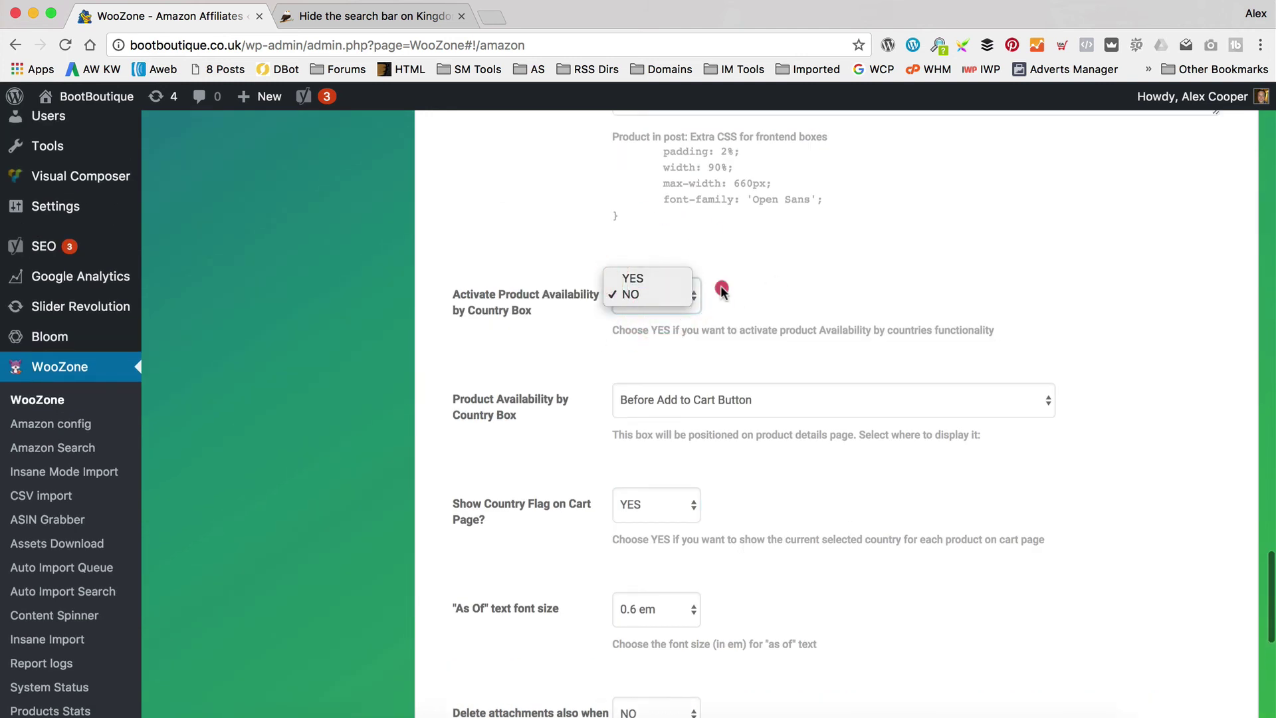
scroll(721, 285, "down", 10)
left_click(492, 570)
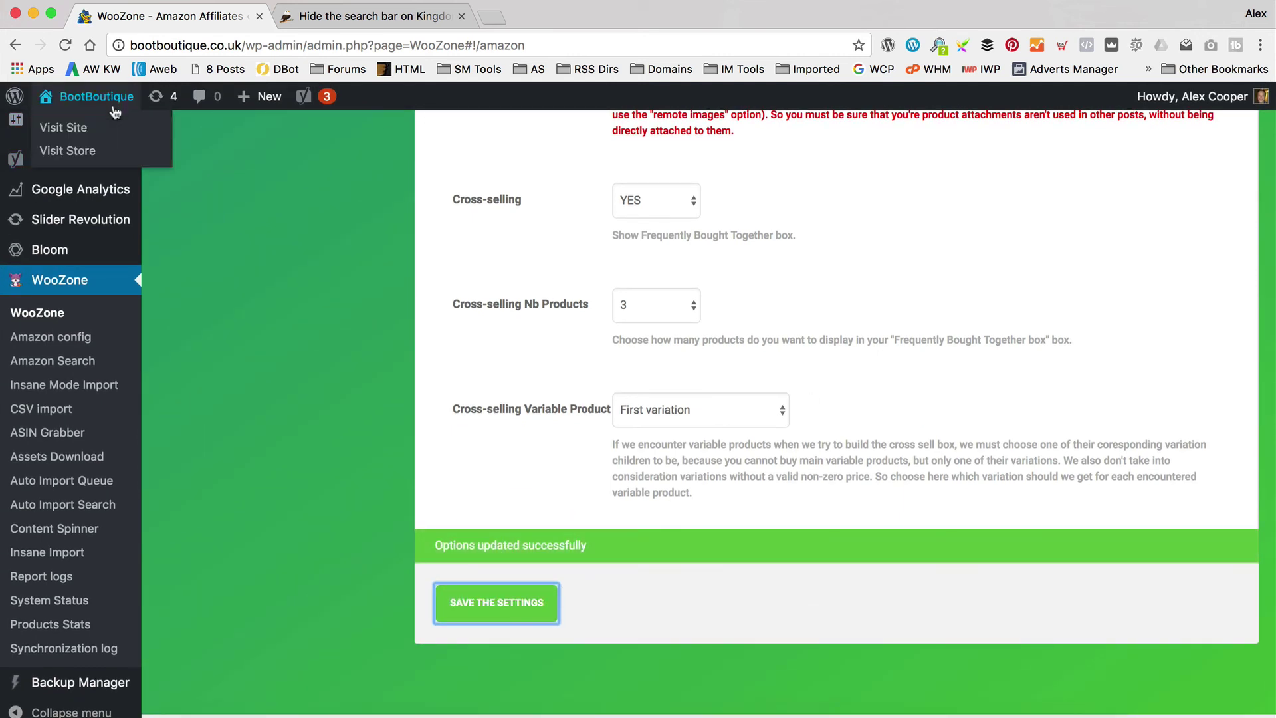
Open the Fly London Pong673fly product from the storefront's Featured Products.
left_click(113, 127)
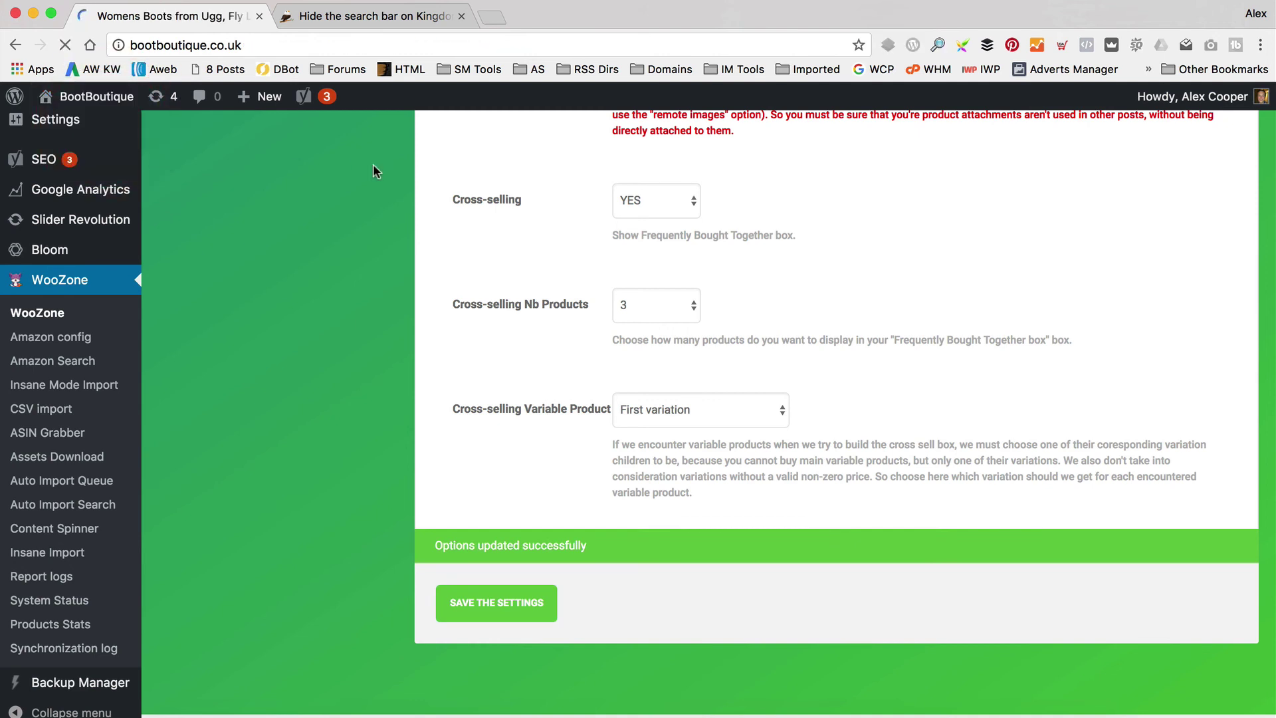
scroll(487, 487, "down", 10)
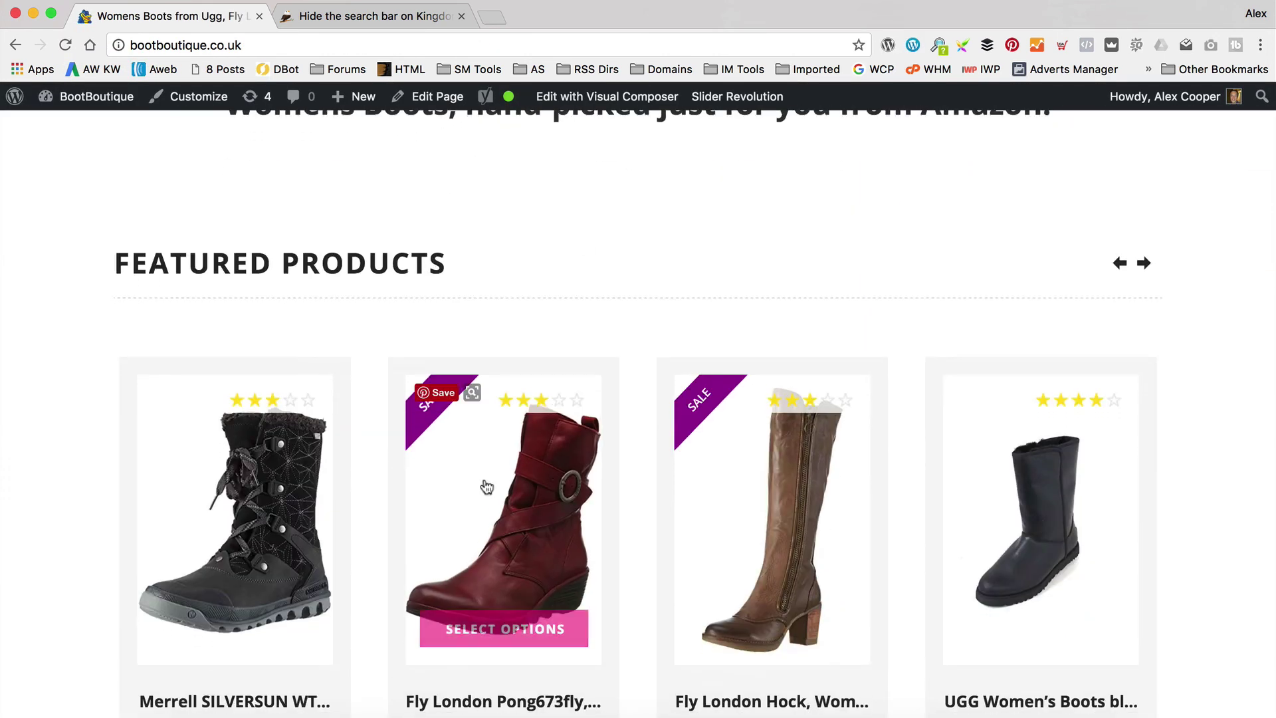
left_click(497, 490)
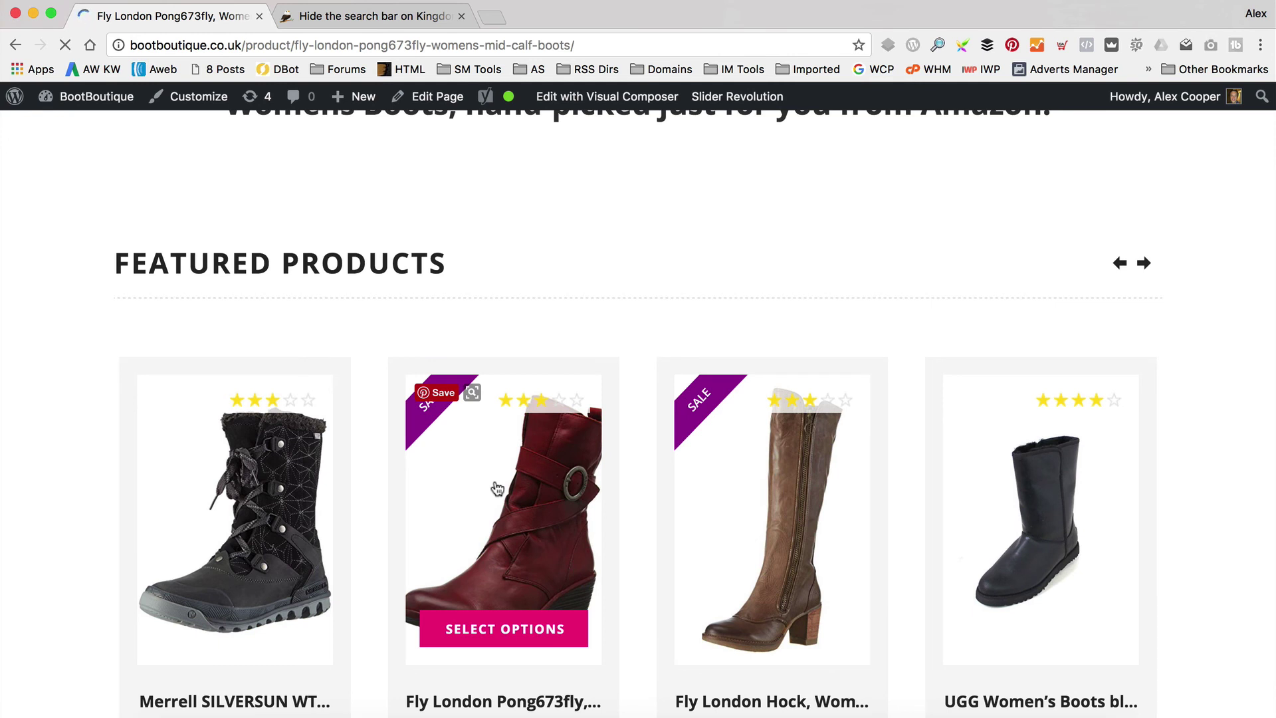
scroll(696, 373, "down", 6)
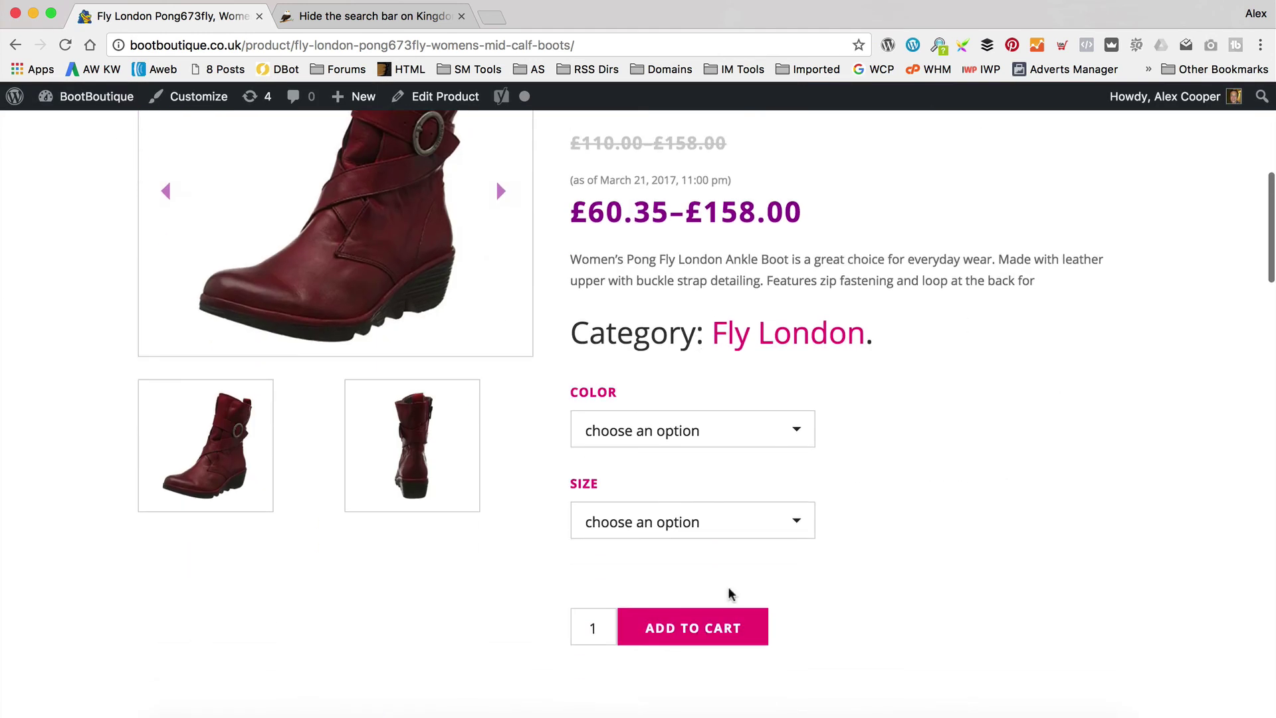